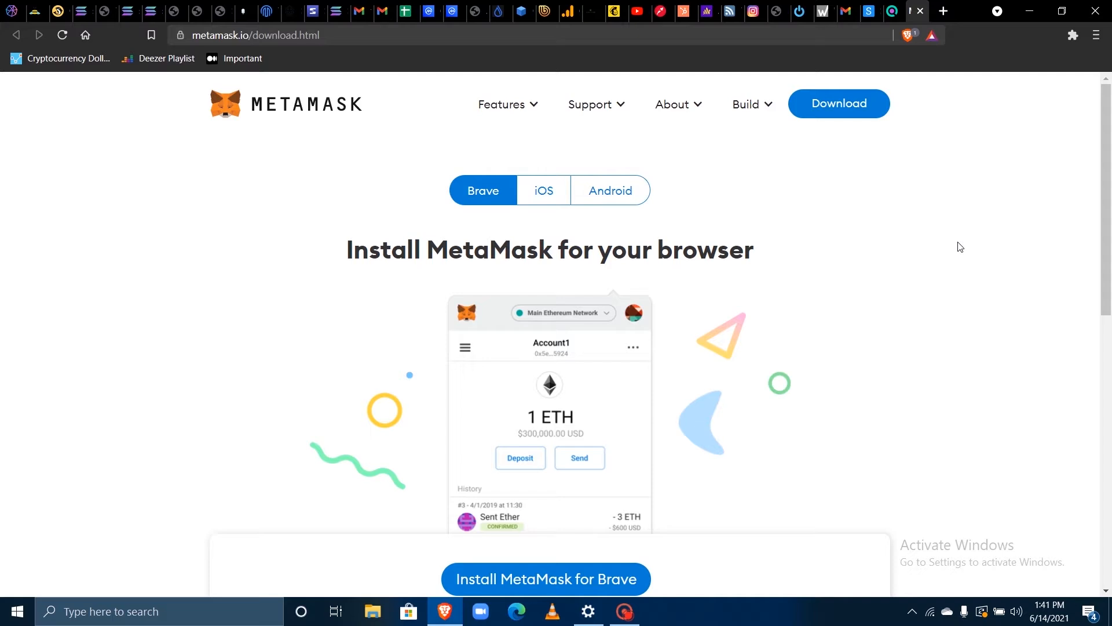
# - Install the MetaMask extension for Brave from the MetaMask download page through its Chrome Web Store listing
pyautogui.click(162, 35)
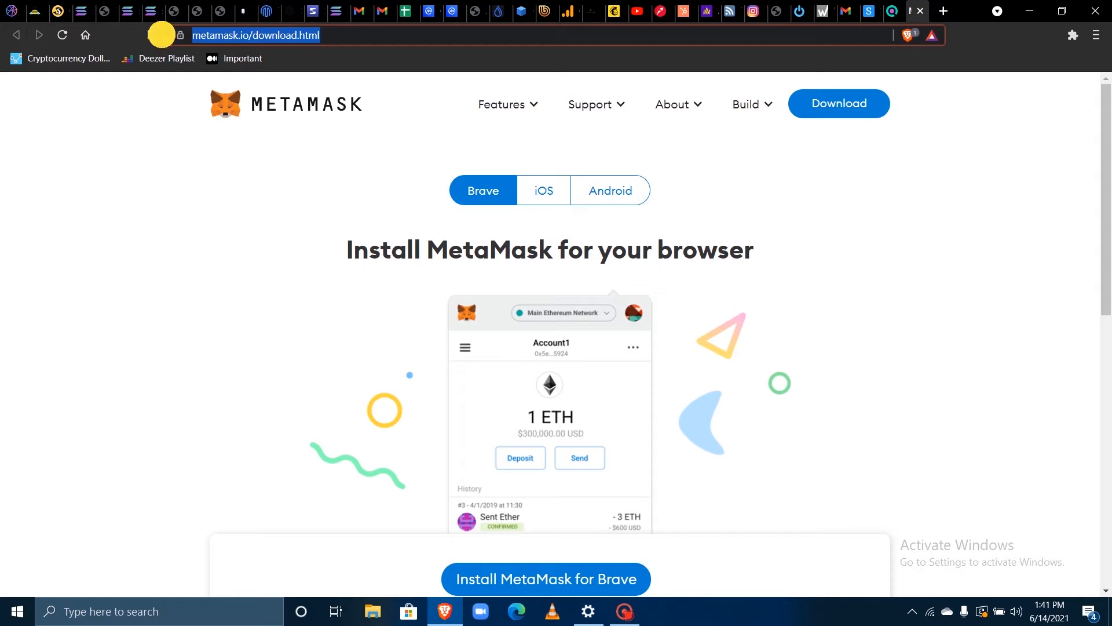
pyautogui.click(221, 183)
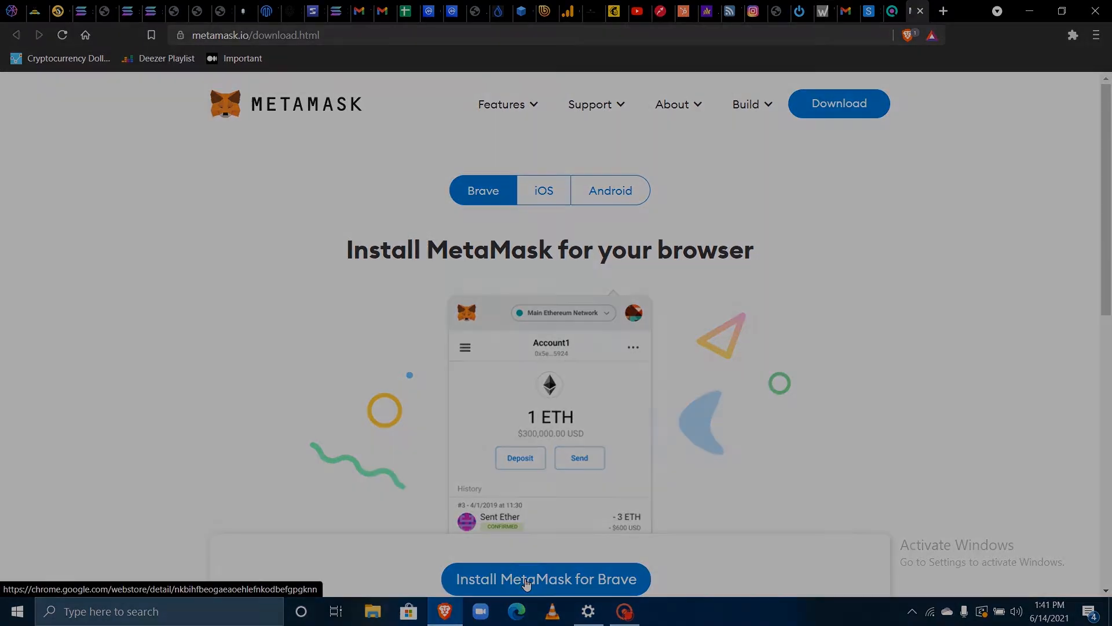
pyautogui.click(526, 581)
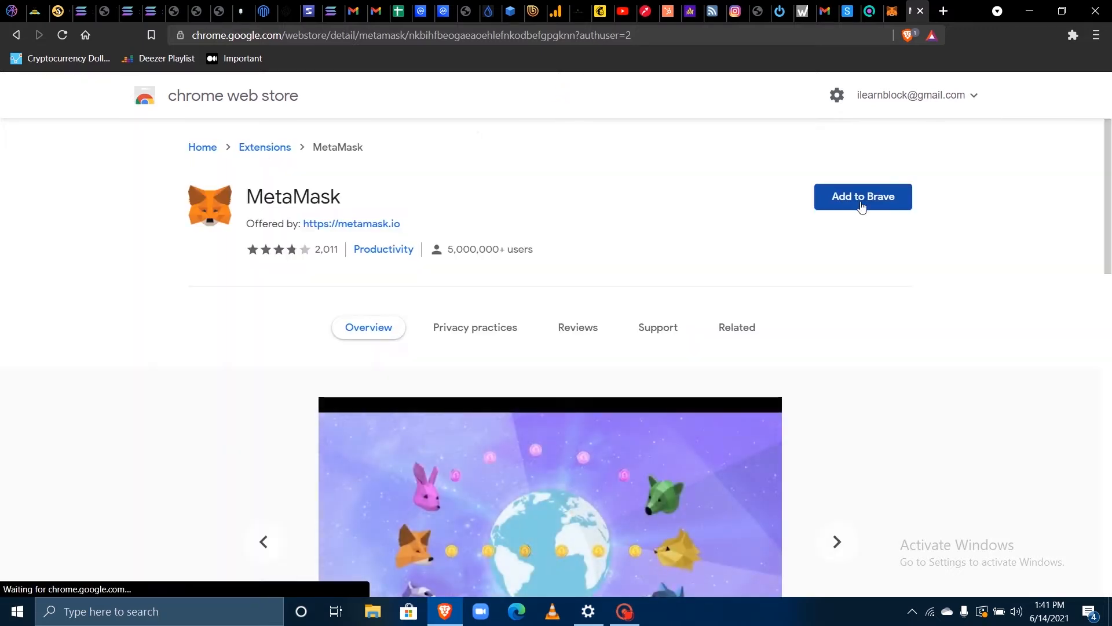
pyautogui.click(861, 203)
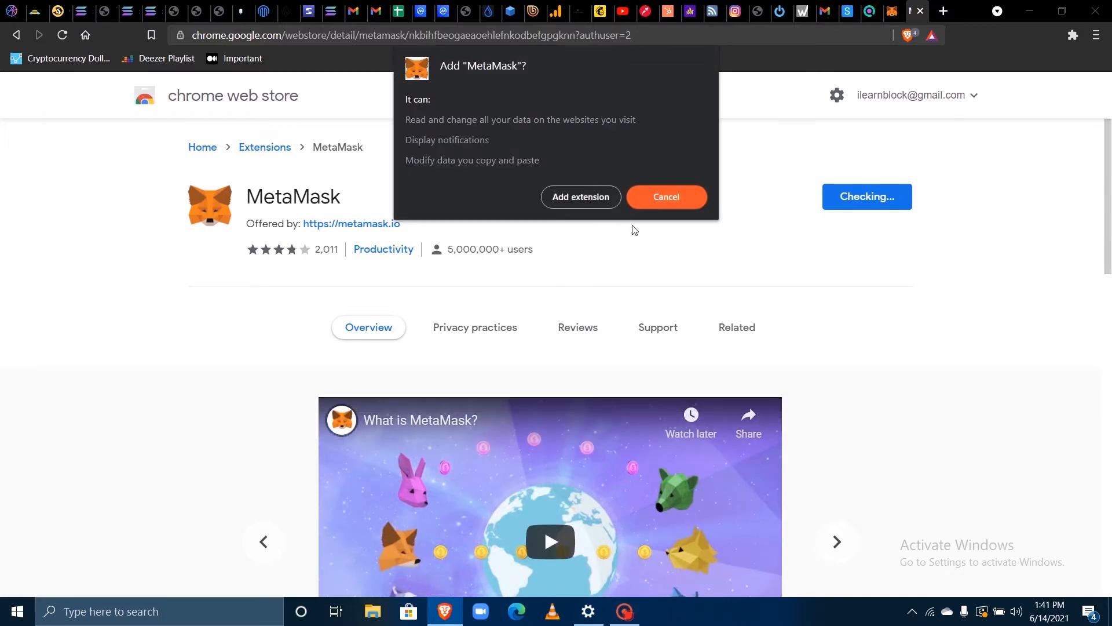
pyautogui.click(585, 197)
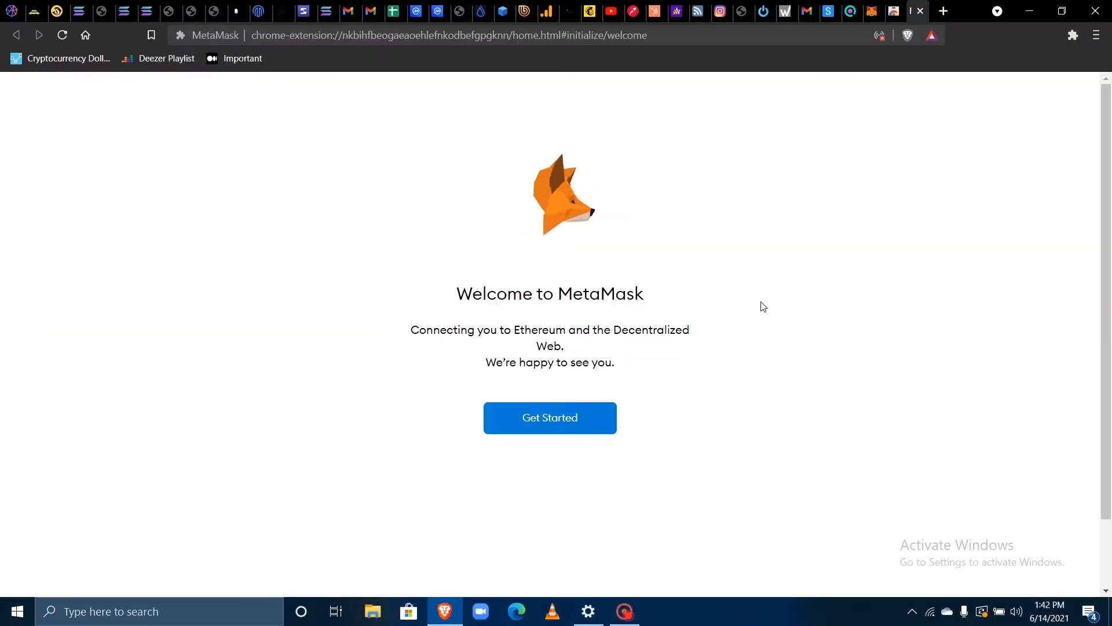
# - Start the MetaMask setup by choosing to create a new wallet and decline sharing usage data
pyautogui.click(561, 422)
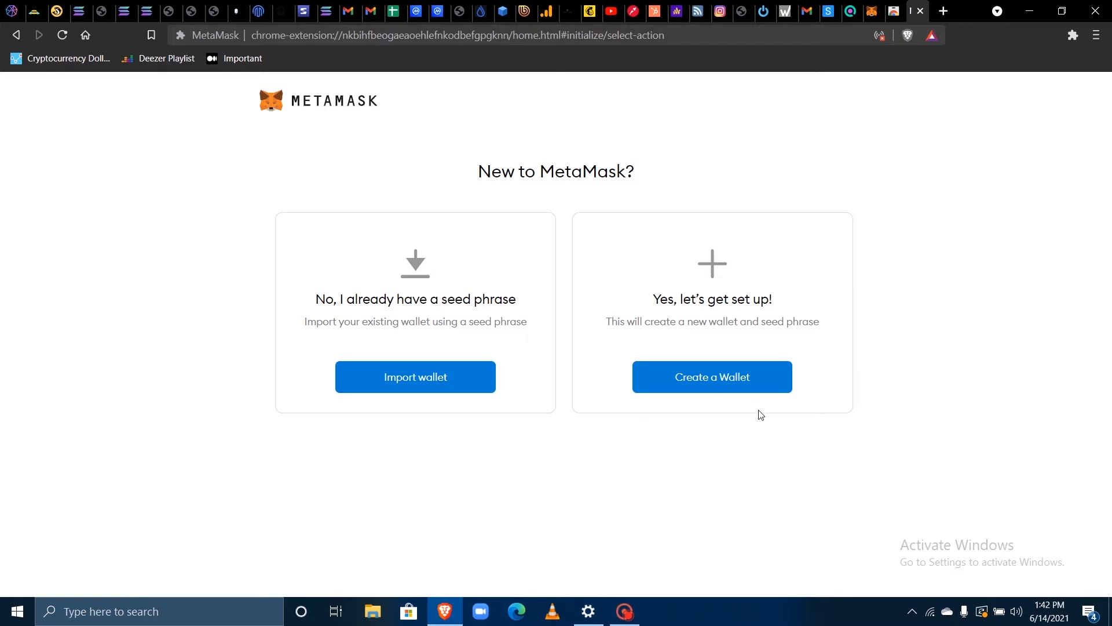
pyautogui.click(736, 377)
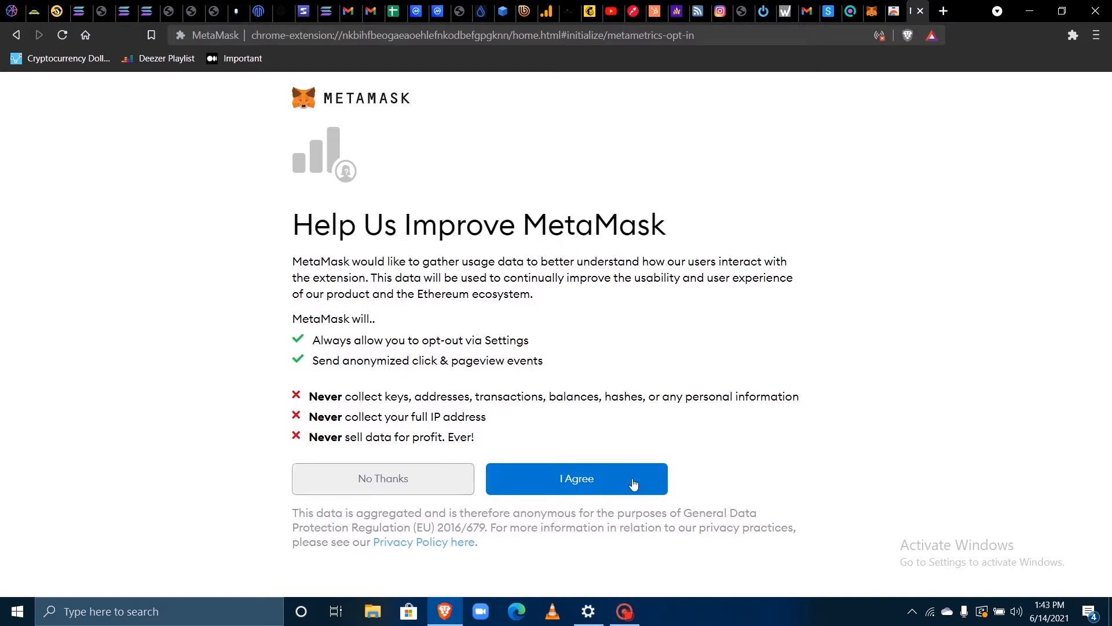
pyautogui.click(336, 488)
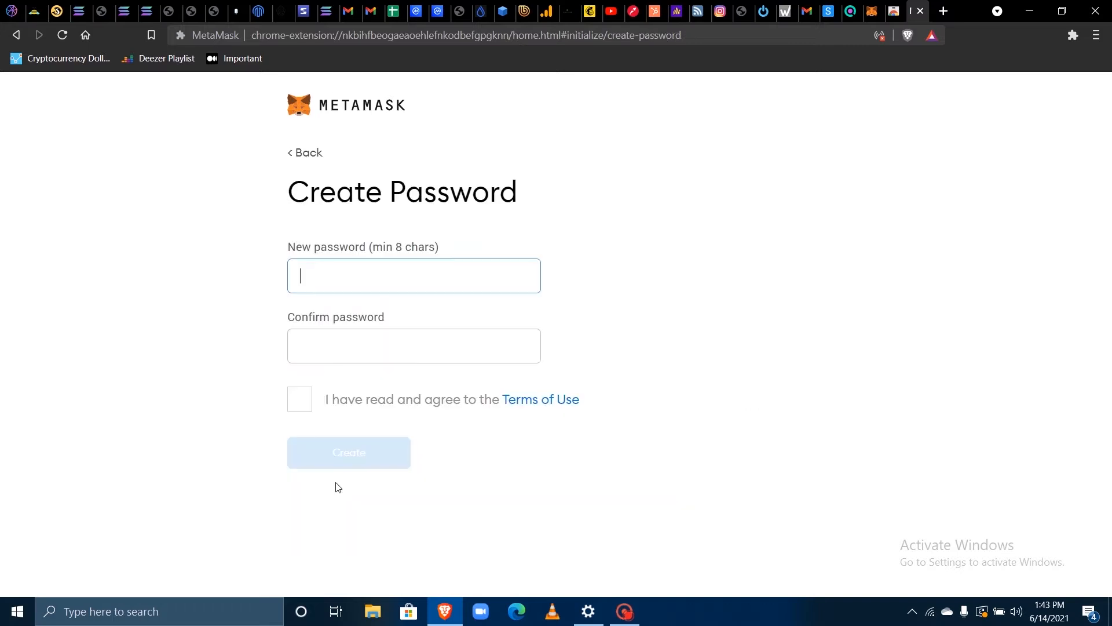
# - Enter and confirm a new wallet password, accept the Terms of Use, and create the wallet
pyautogui.click(363, 266)
pyautogui.write('••••••')
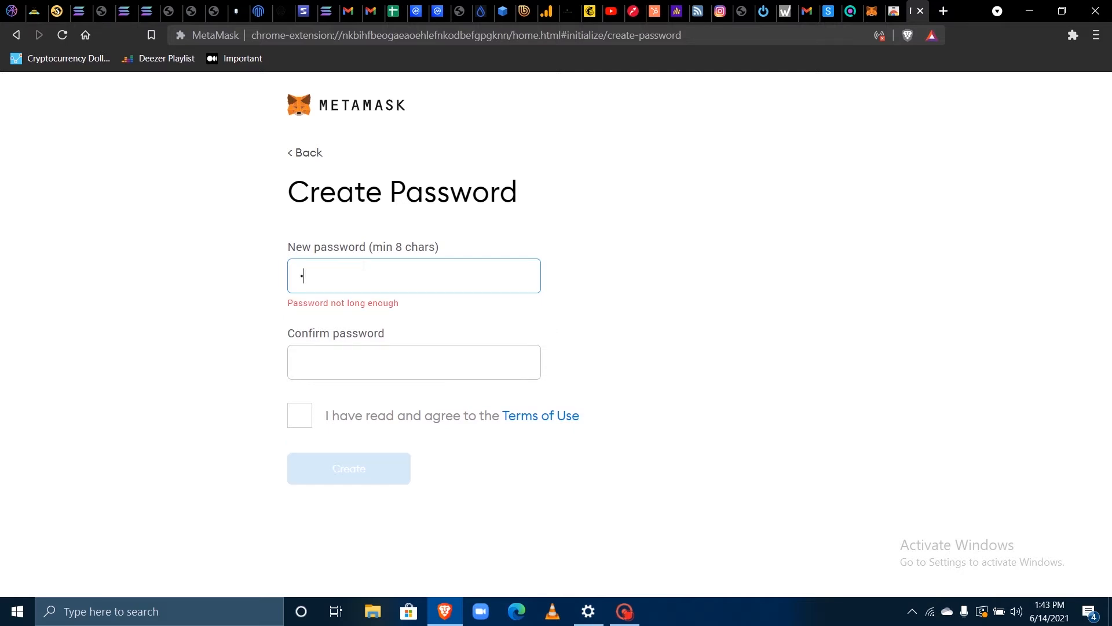
pyautogui.write('•••')
pyautogui.click(337, 350)
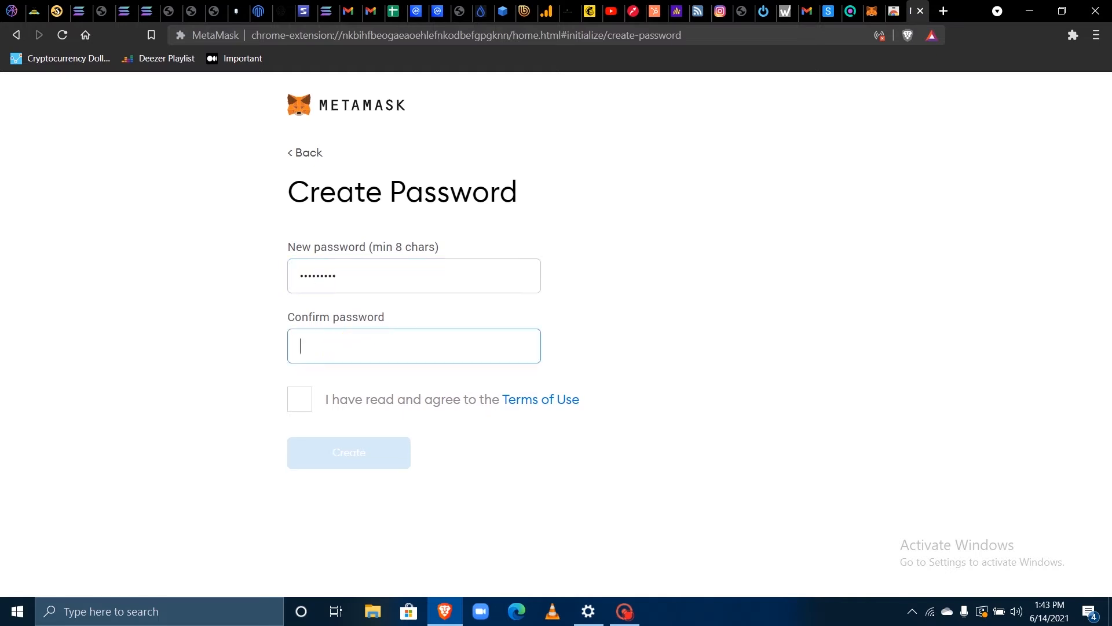
pyautogui.write('•••••••••')
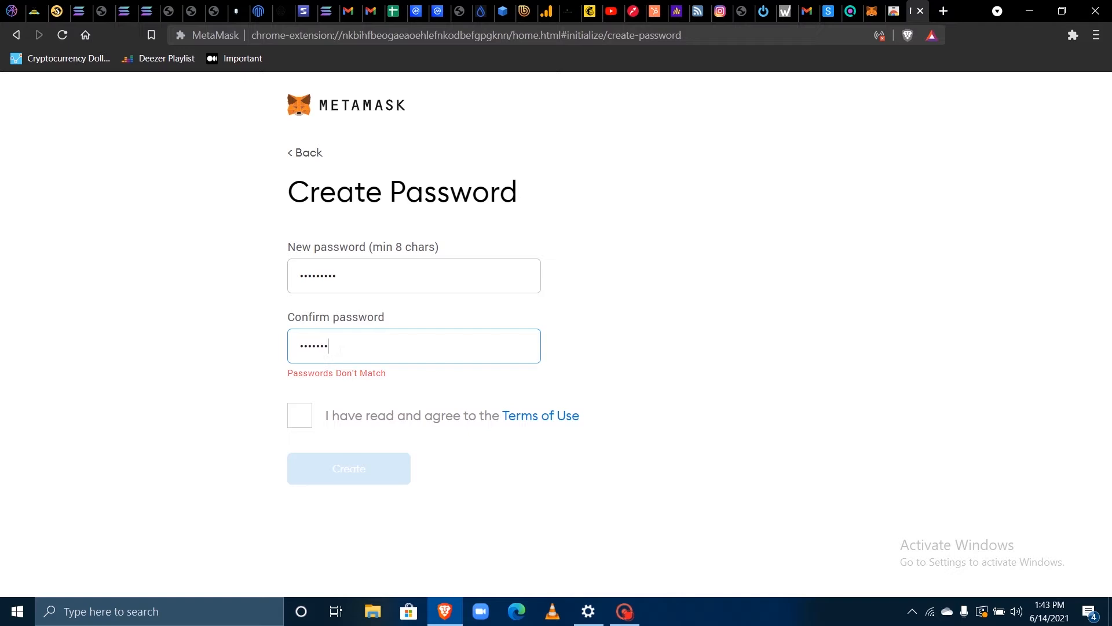
pyautogui.click(299, 409)
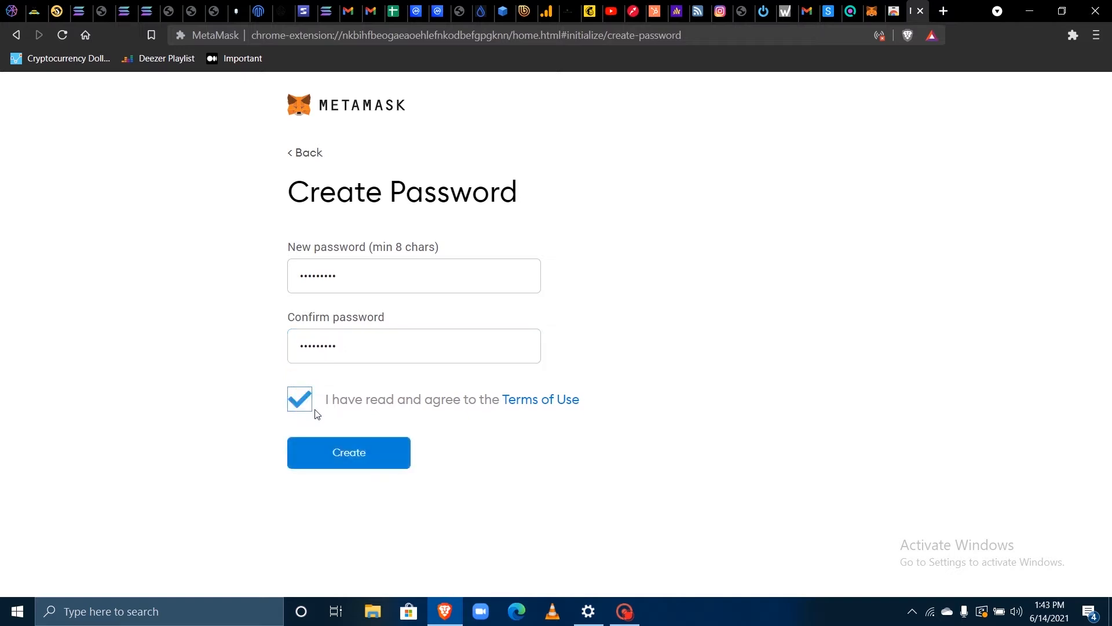
pyautogui.click(350, 453)
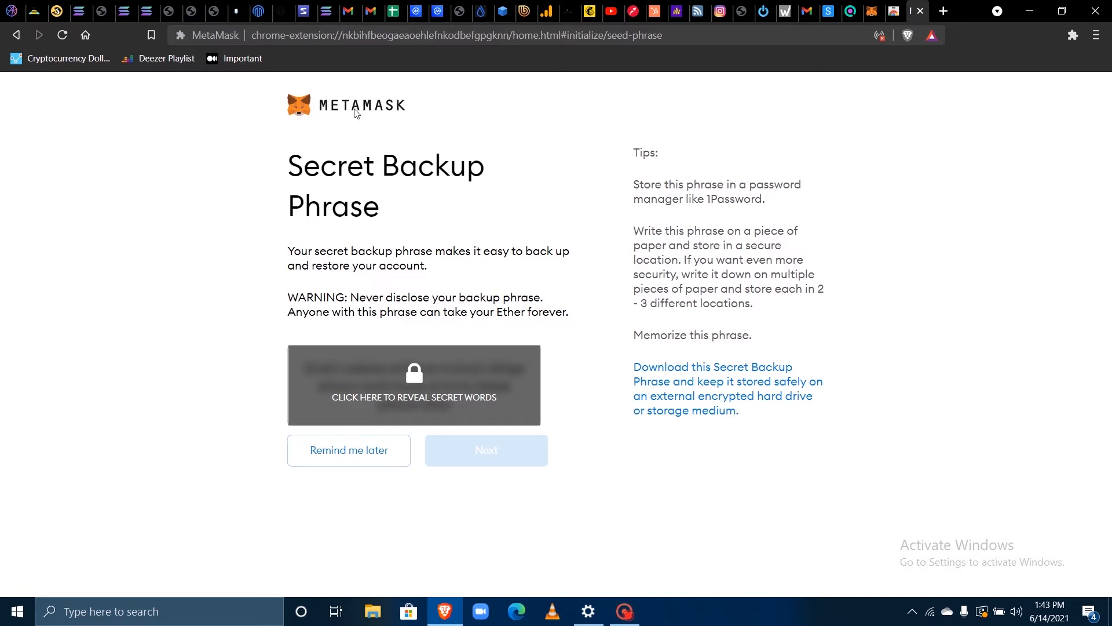
# - Postpone the secret backup phrase with the remind-later option and dismiss the What's new notice
pyautogui.moveTo(382, 168); pyautogui.dragTo(408, 238)
pyautogui.click(420, 247)
pyautogui.click(347, 459)
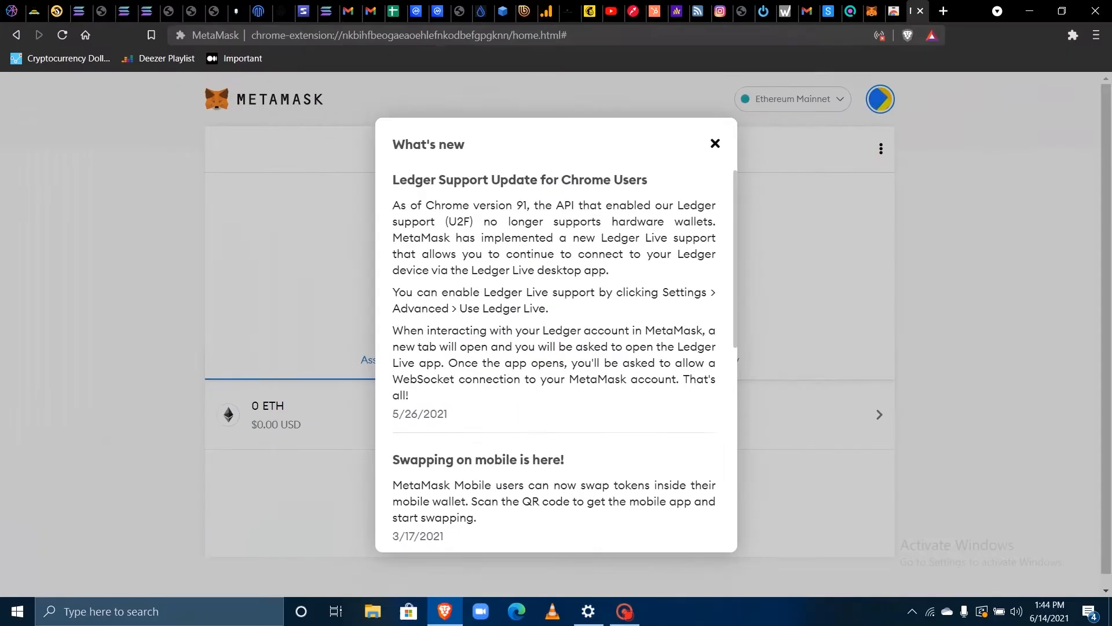
pyautogui.click(716, 145)
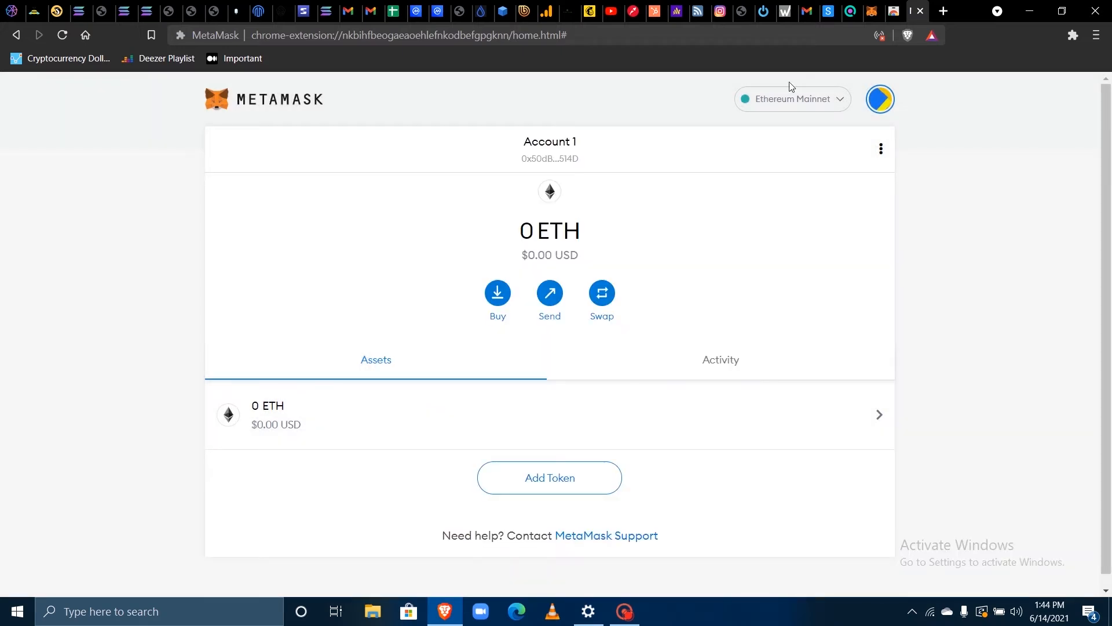
# - Review the list of networks available in the wallet and close it without switching
pyautogui.click(832, 103)
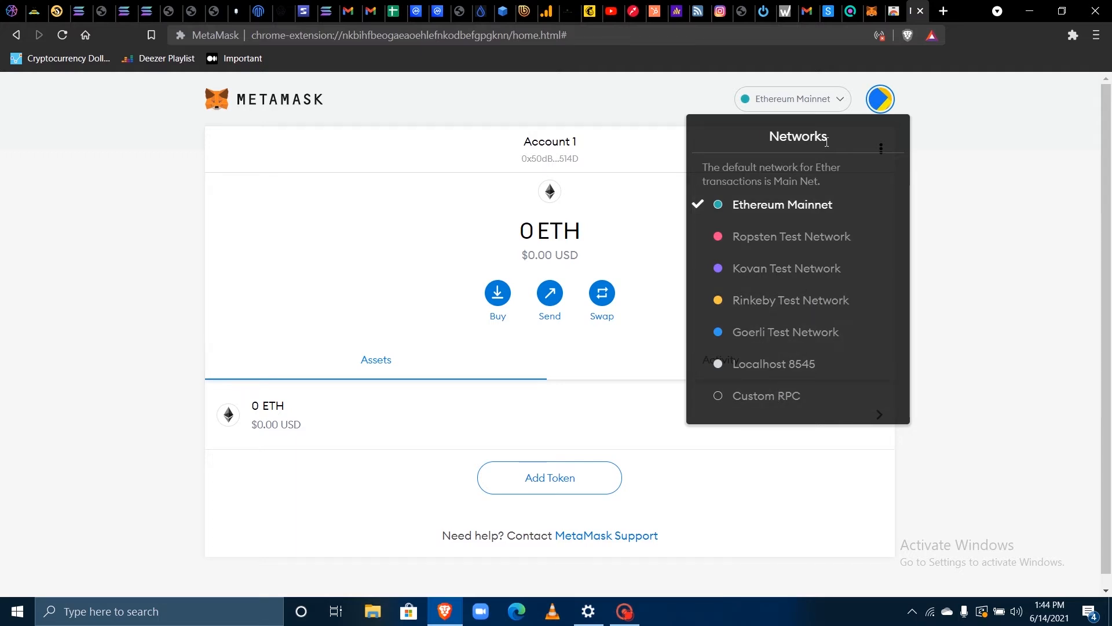
pyautogui.click(960, 133)
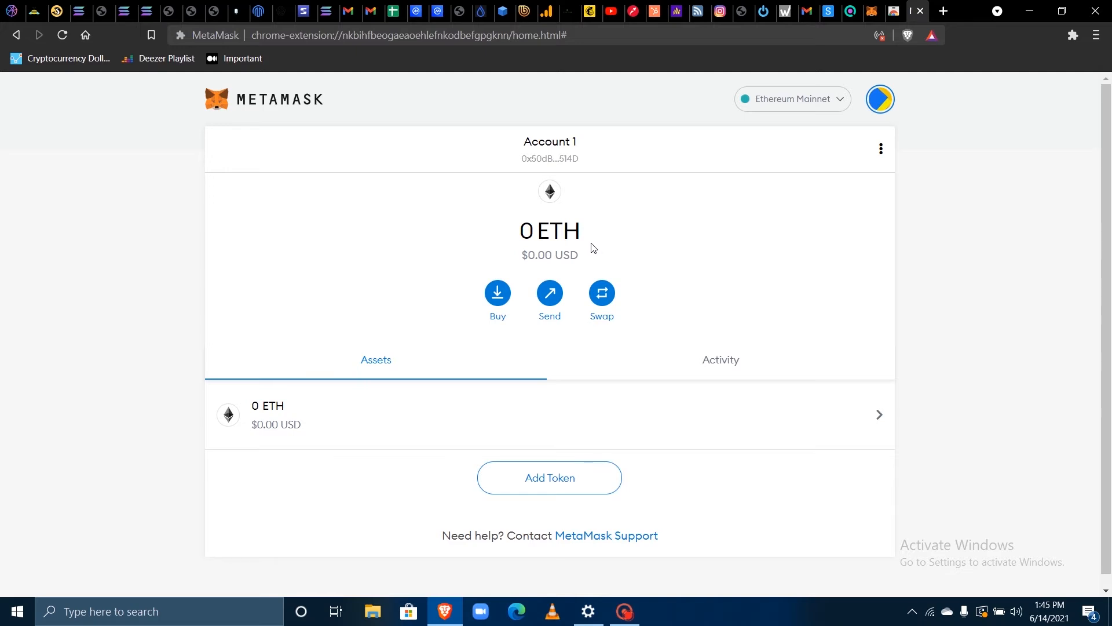
pyautogui.moveTo(592, 248)
# - Open a blank new network form in the wallet's Networks settings
pyautogui.click(878, 100)
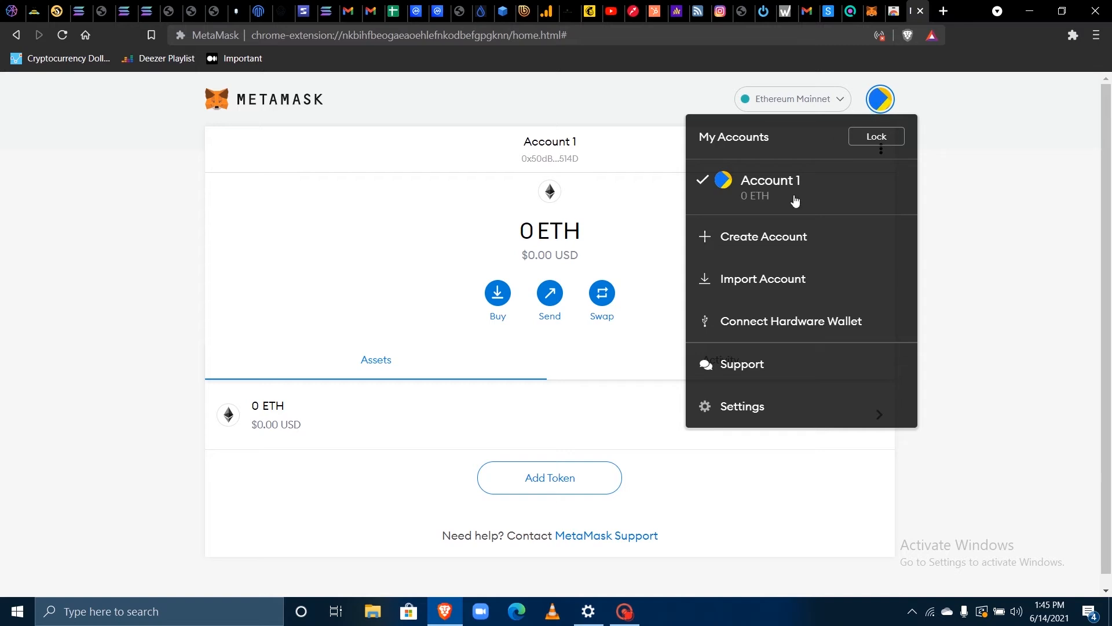
pyautogui.click(753, 406)
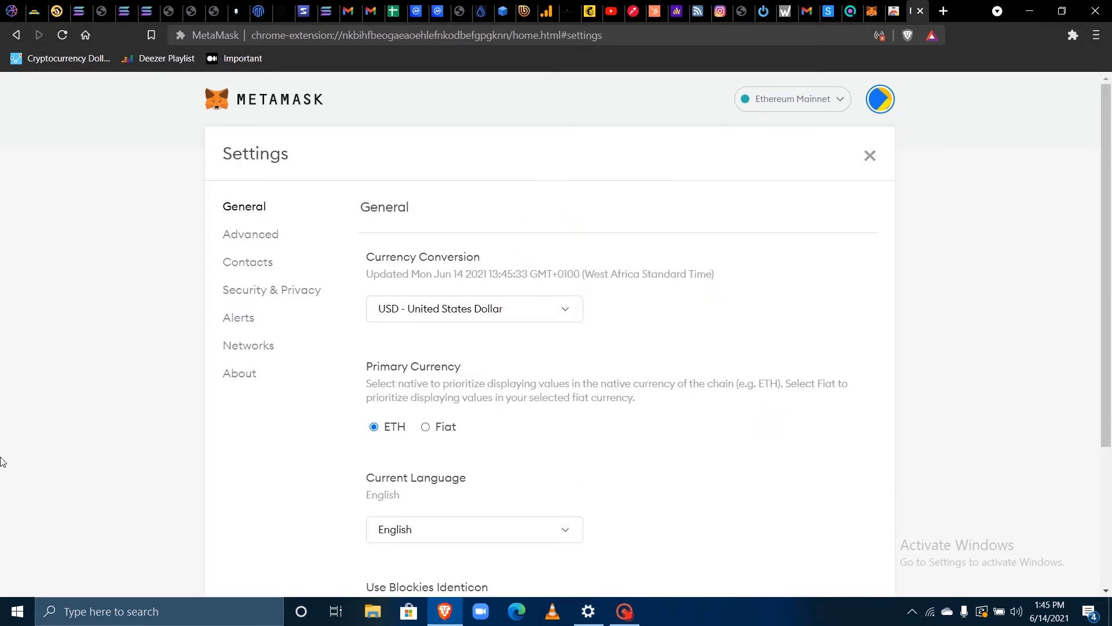
pyautogui.click(262, 348)
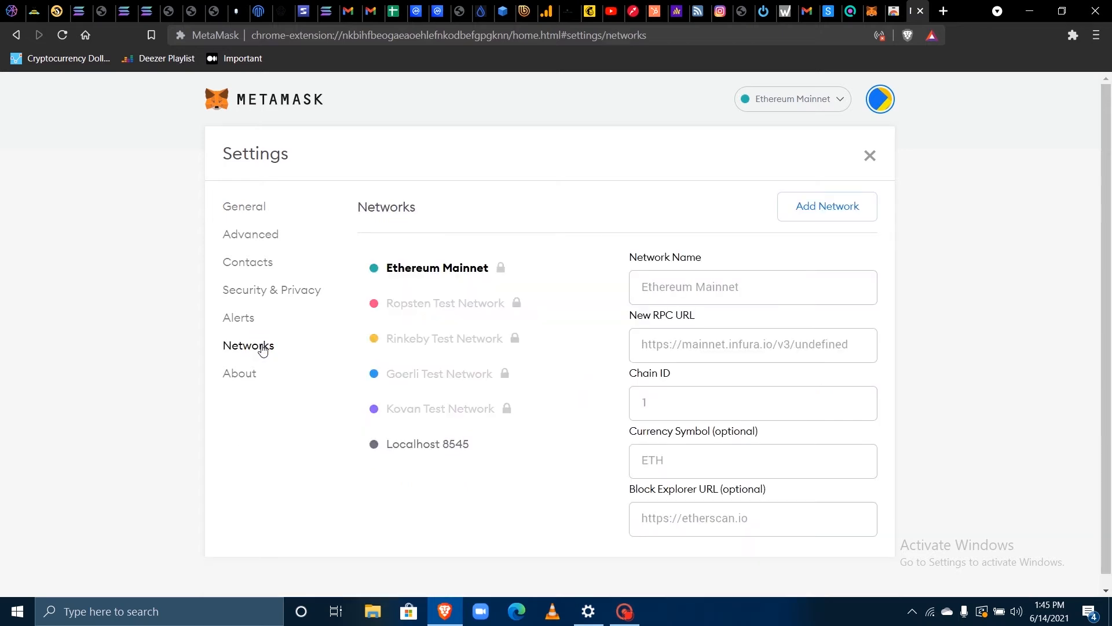
pyautogui.click(803, 205)
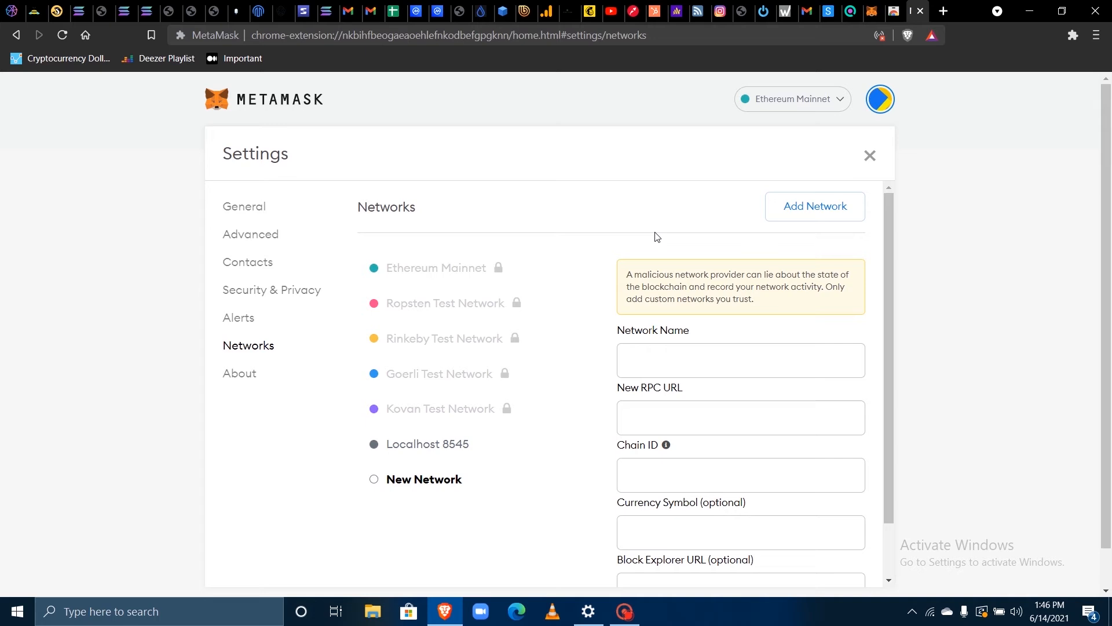
pyautogui.scroll(-1, 620, 241)
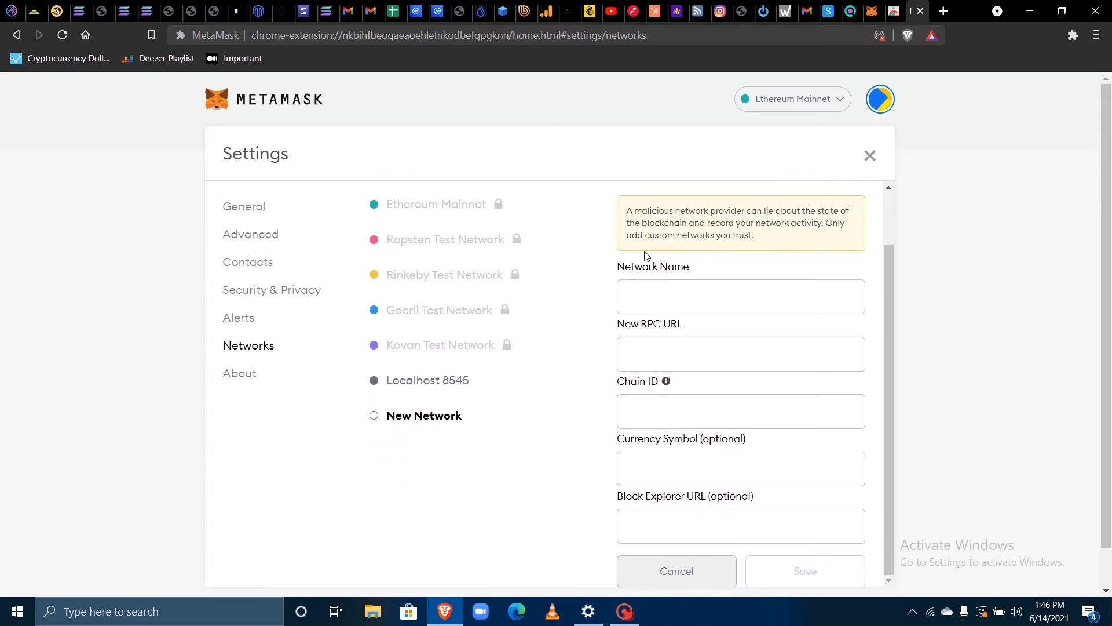
pyautogui.click(626, 294)
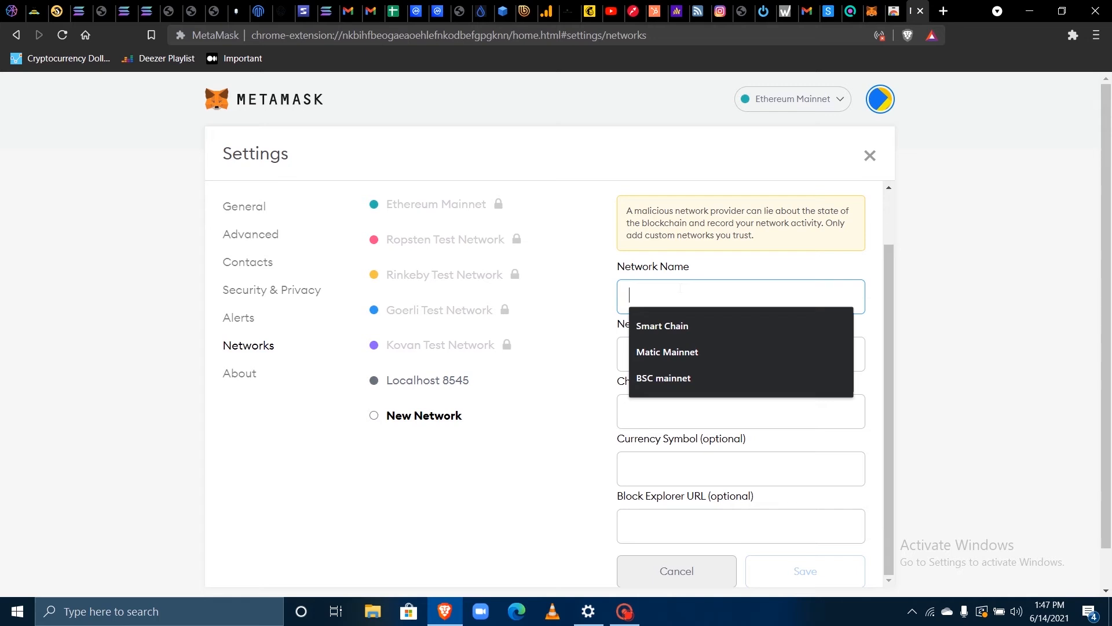
pyautogui.click(683, 324)
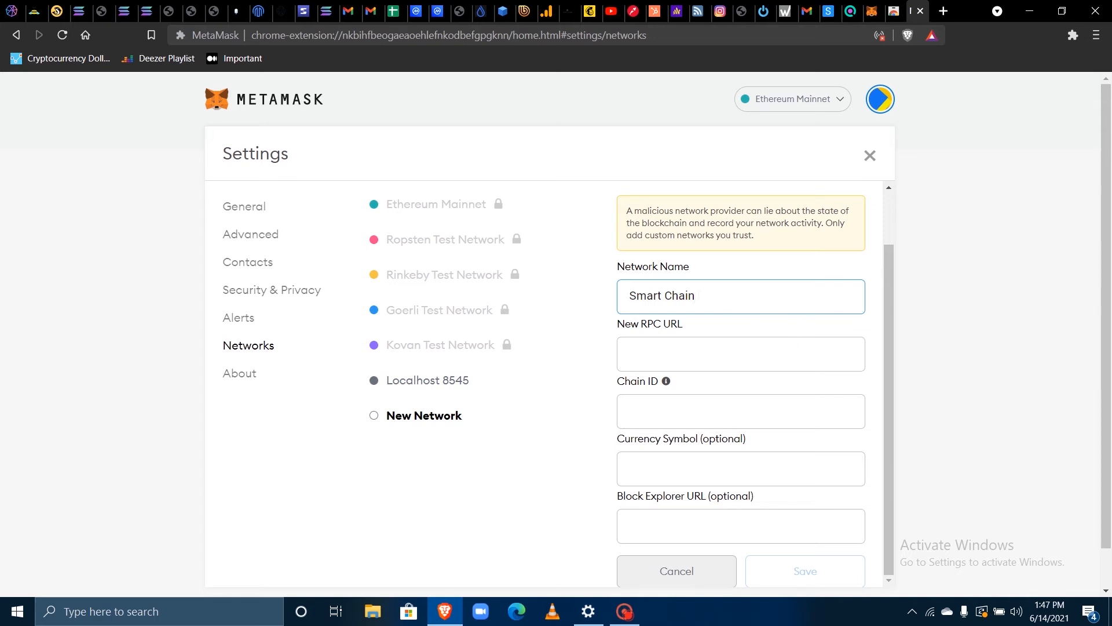
pyautogui.click(771, 348)
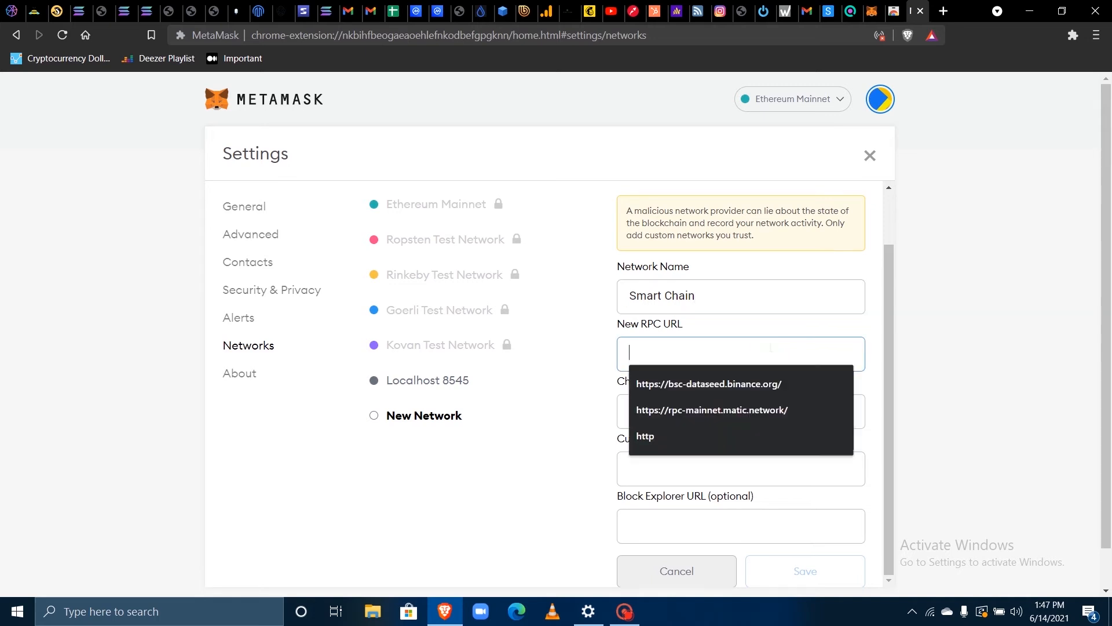
pyautogui.write('https://bsc-dataseed.binance.org/')
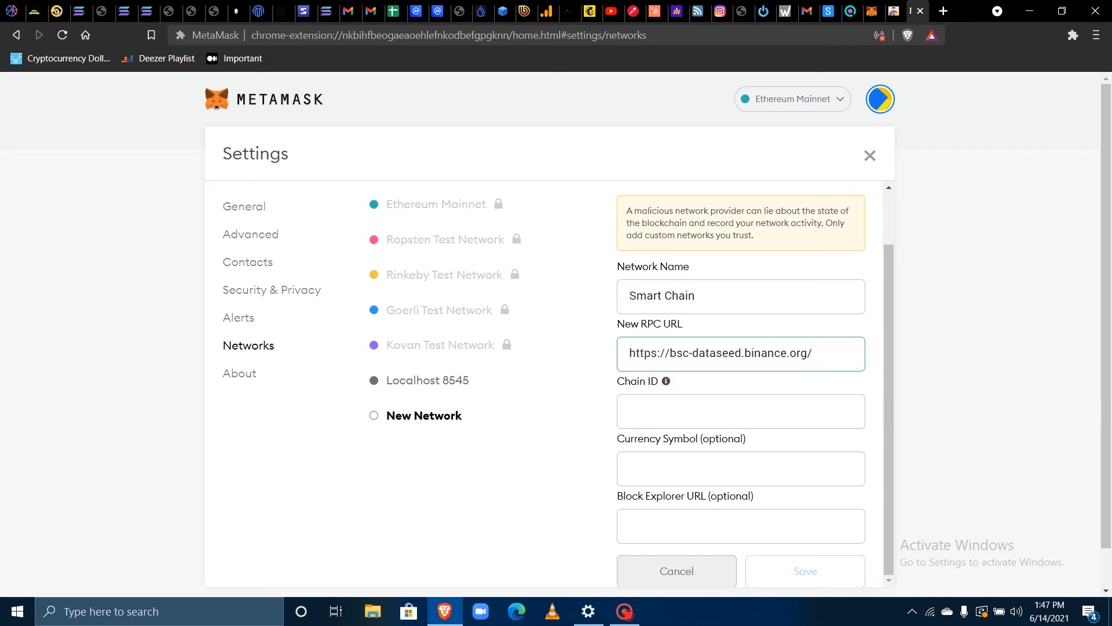
pyautogui.click(795, 401)
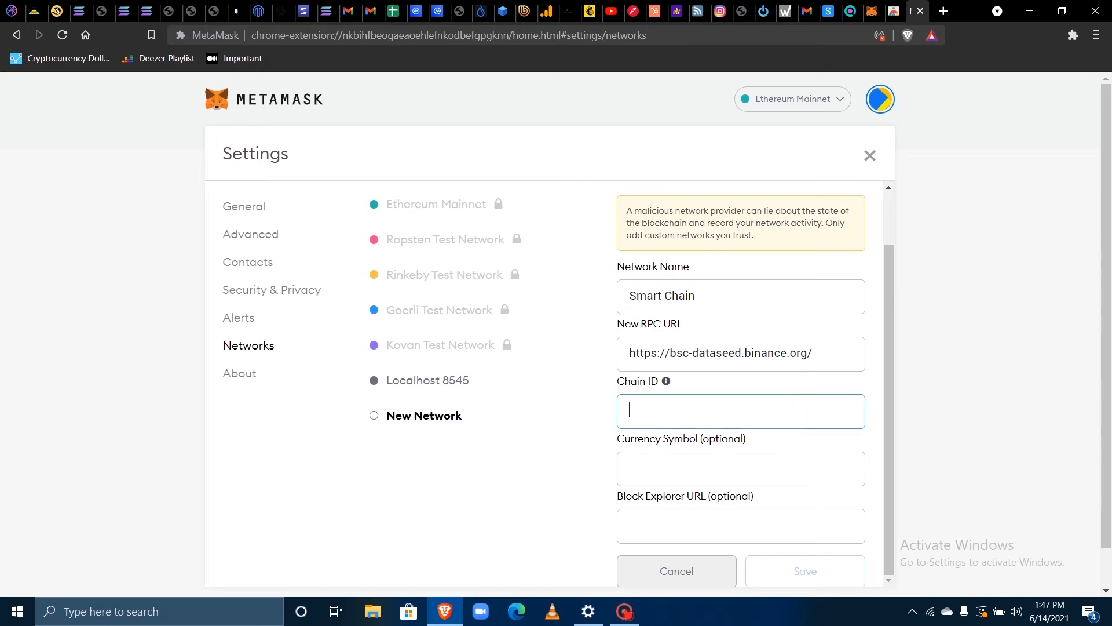
pyautogui.click(720, 436)
pyautogui.click(725, 469)
pyautogui.click(727, 497)
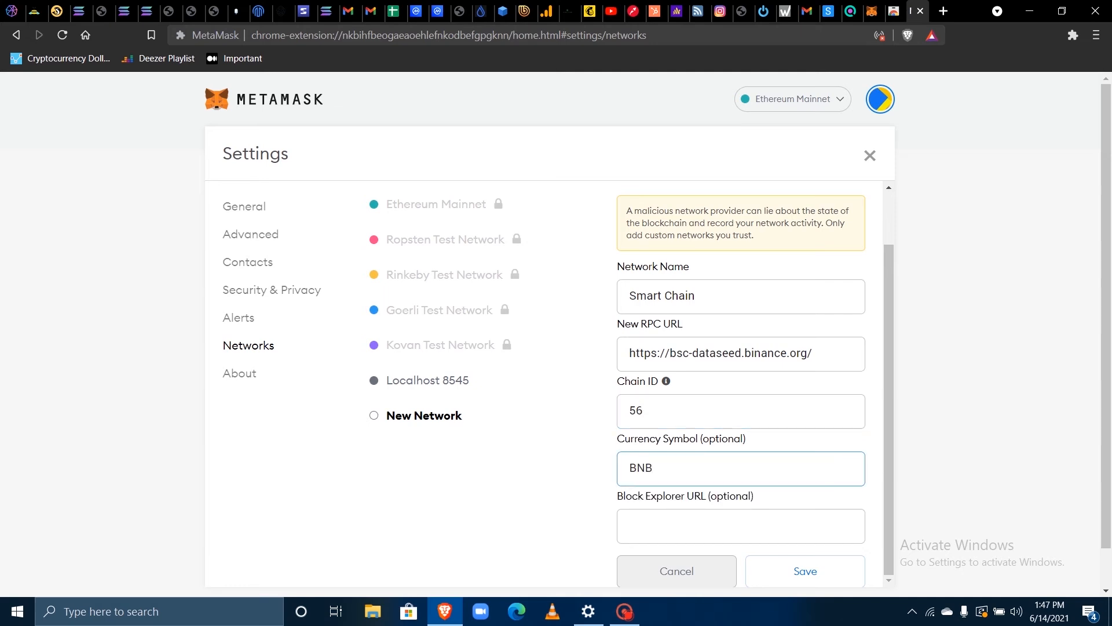
pyautogui.click(710, 536)
pyautogui.click(713, 556)
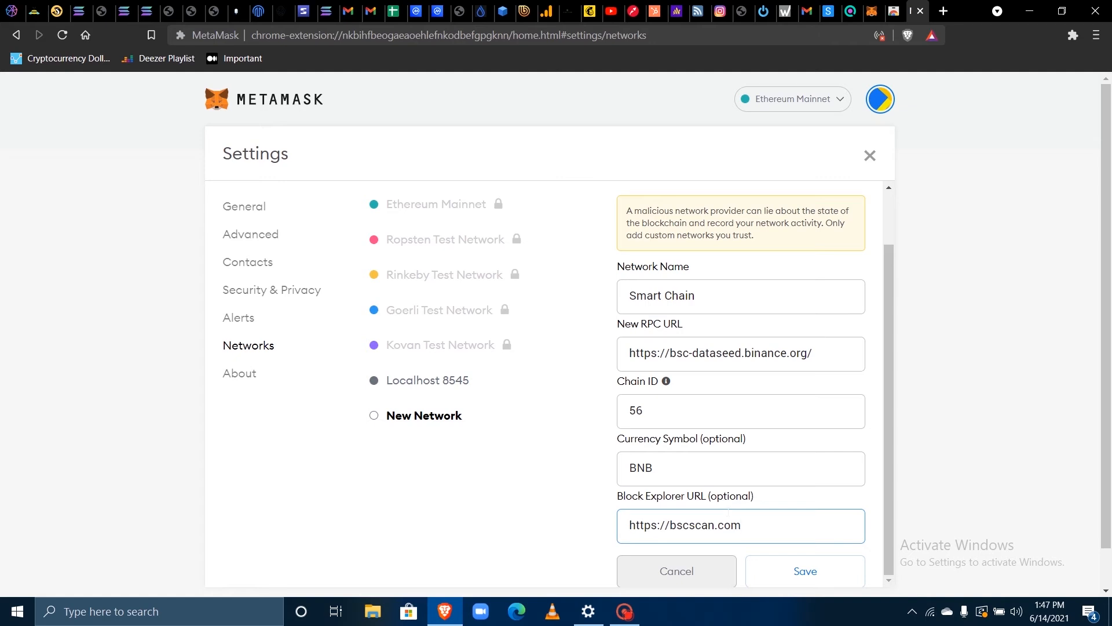
# - Save the Smart Chain network and close the settings to return to the account overview
pyautogui.scroll(-1, 550, 336)
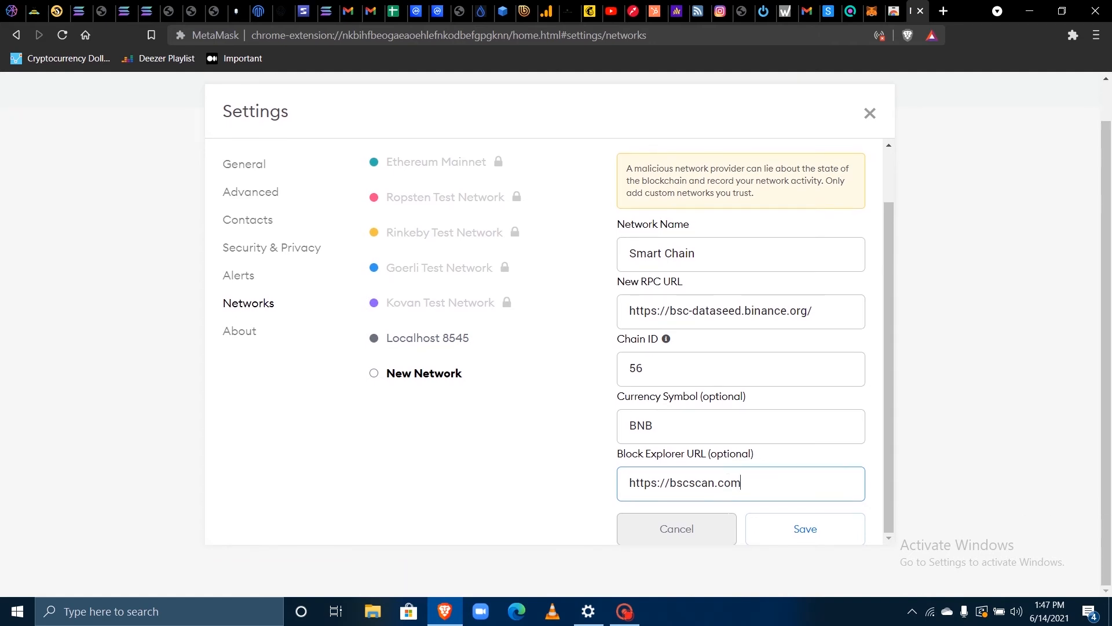
pyautogui.click(813, 531)
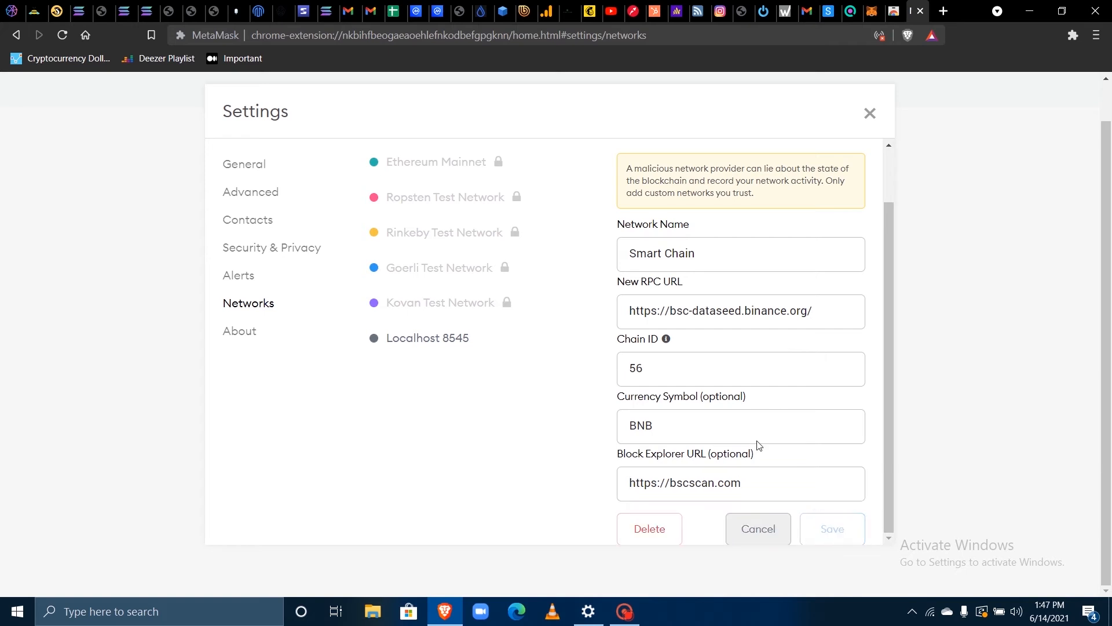
pyautogui.scroll(1, 566, 291)
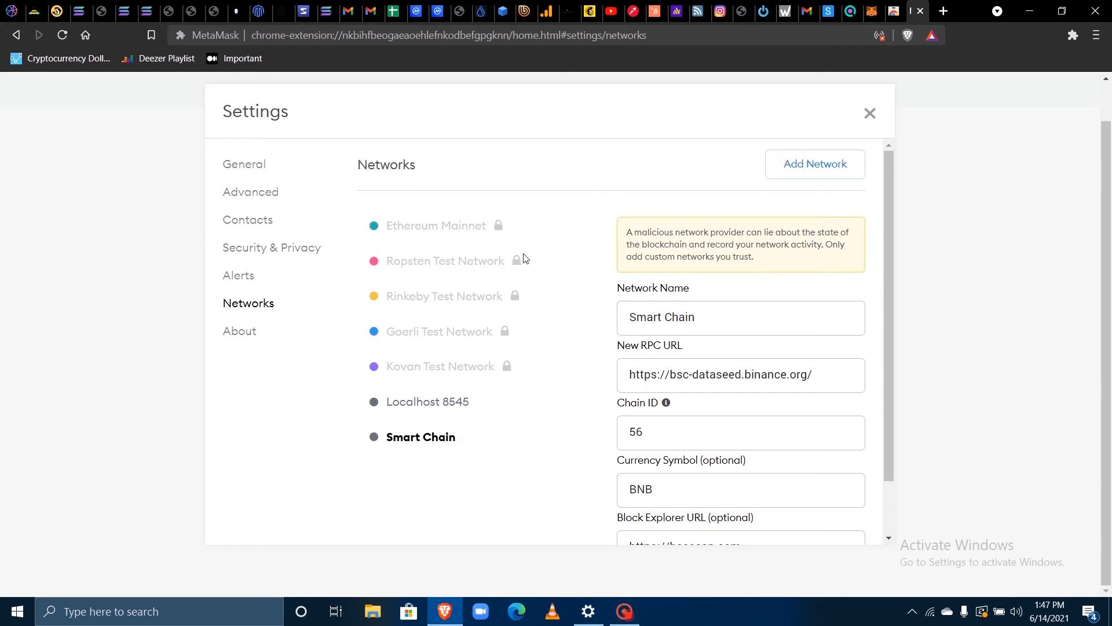
pyautogui.scroll(1, 723, 198)
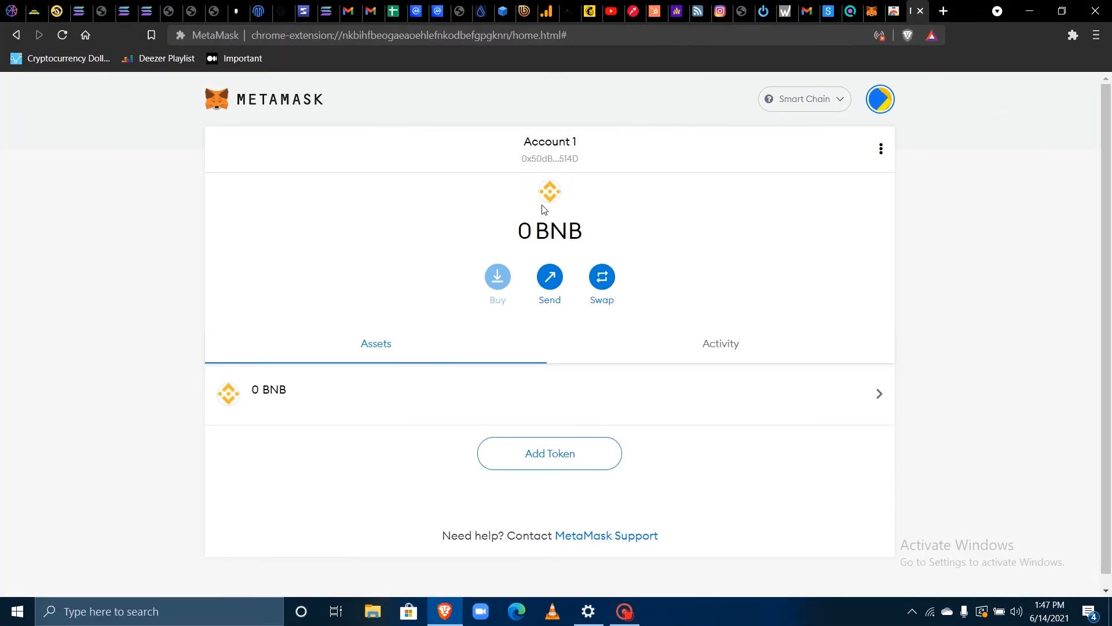
pyautogui.moveTo(588, 241); pyautogui.dragTo(517, 231)
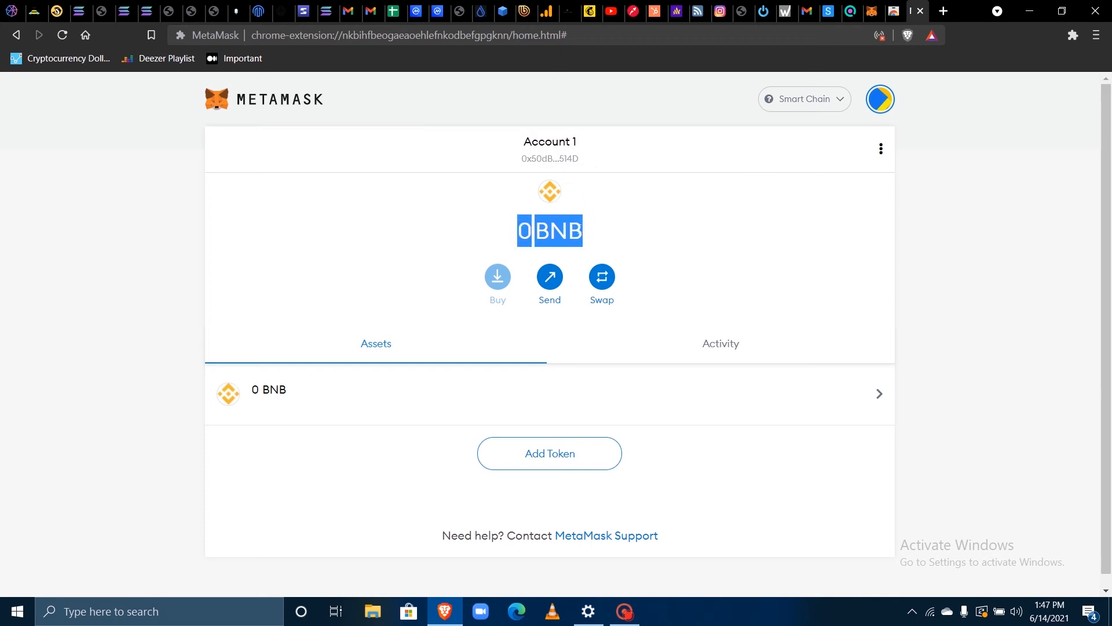
pyautogui.click(565, 197)
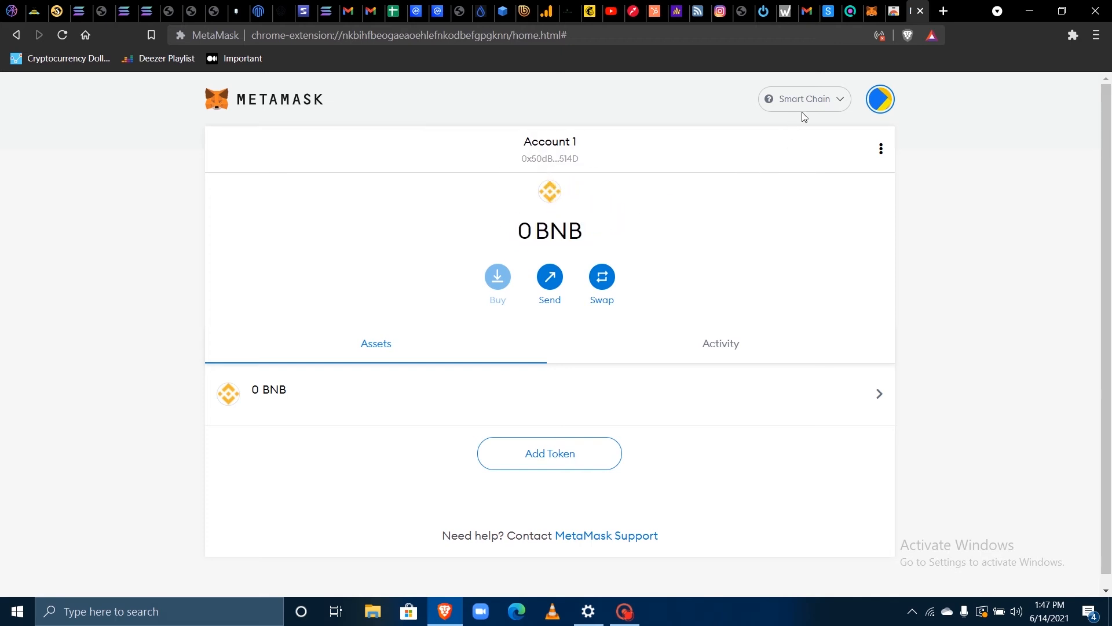
# - Switch the wallet back and forth between Ethereum Mainnet and Smart Chain to compare their account overviews, finishing on Smart Chain
pyautogui.click(830, 101)
pyautogui.click(789, 206)
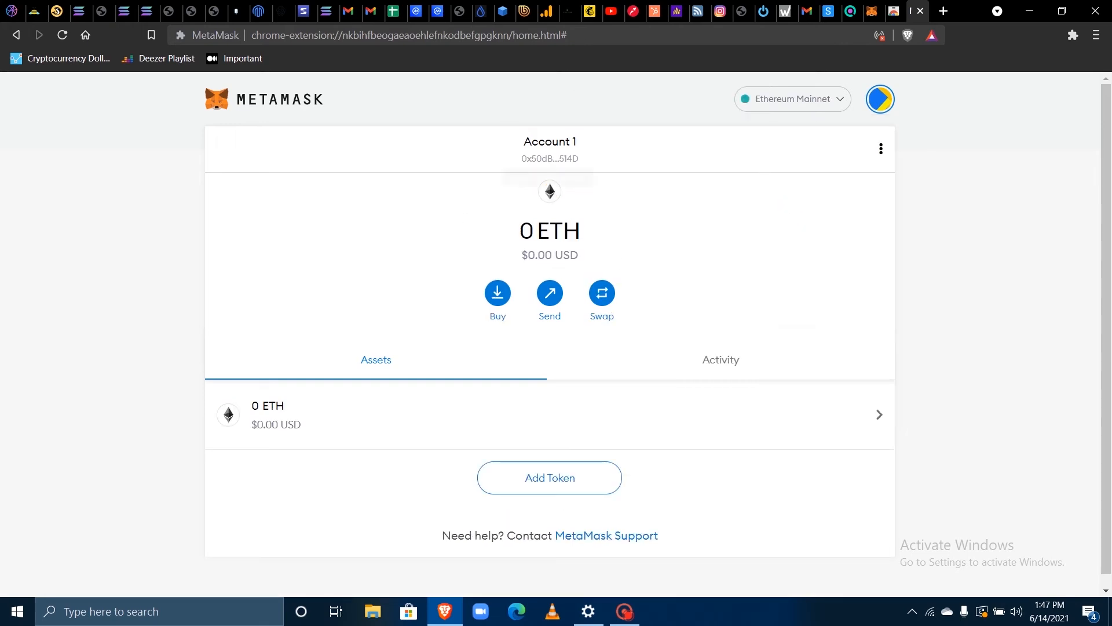
pyautogui.click(801, 102)
pyautogui.click(761, 369)
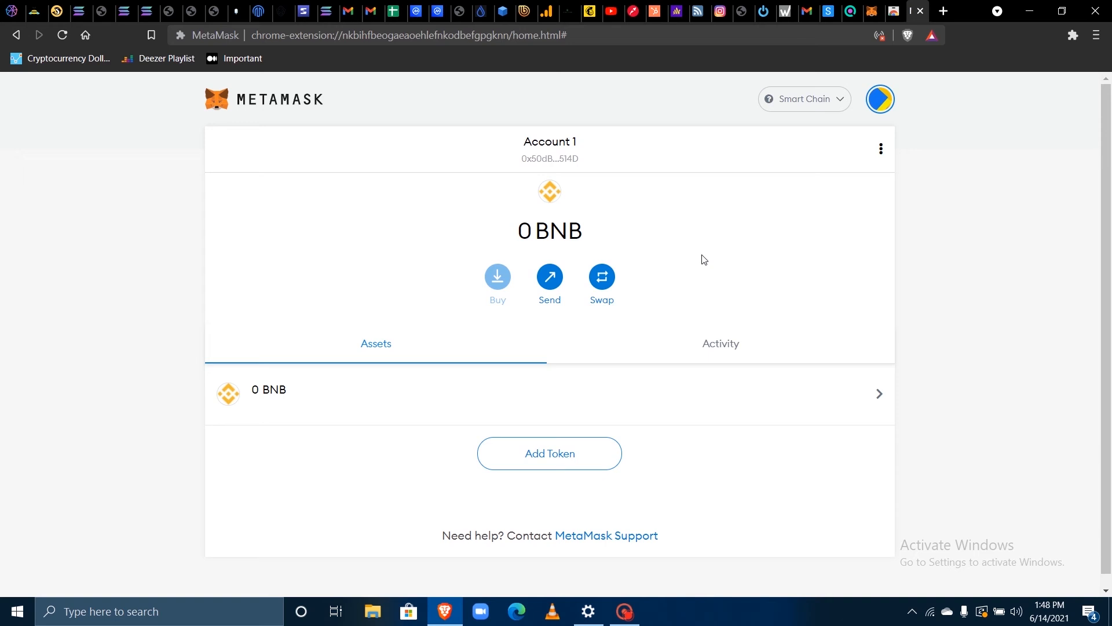
pyautogui.click(826, 99)
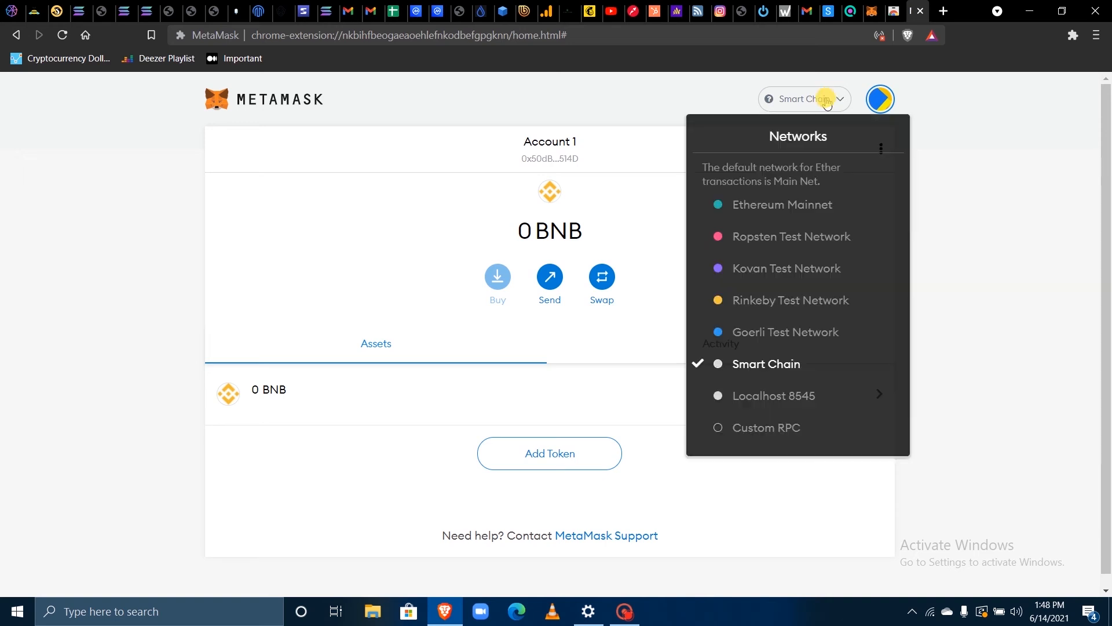
pyautogui.click(777, 202)
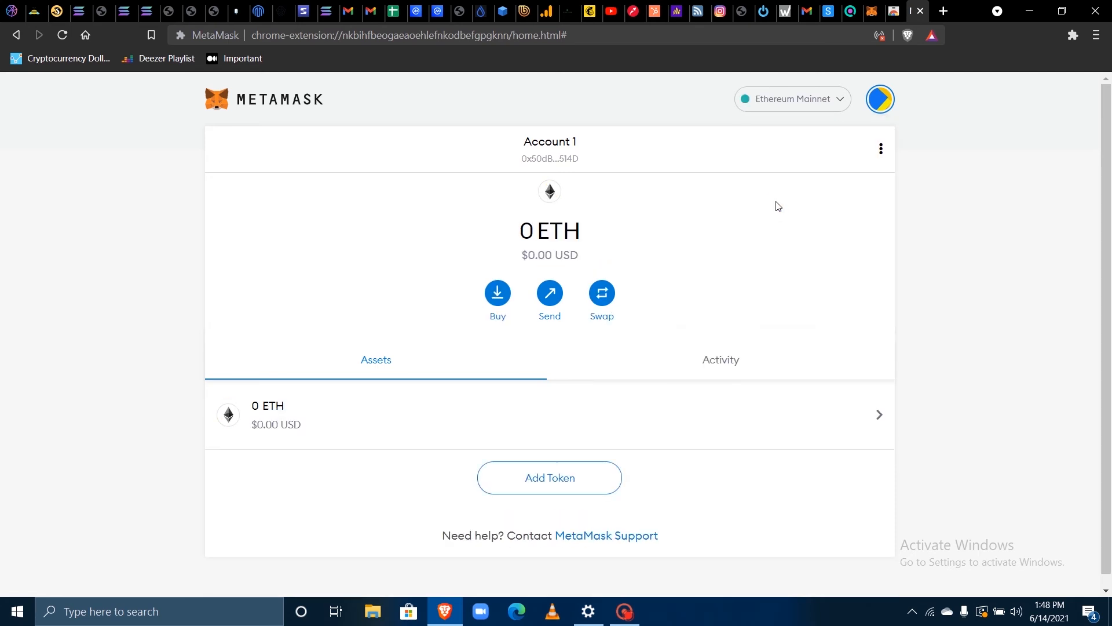
pyautogui.click(809, 110)
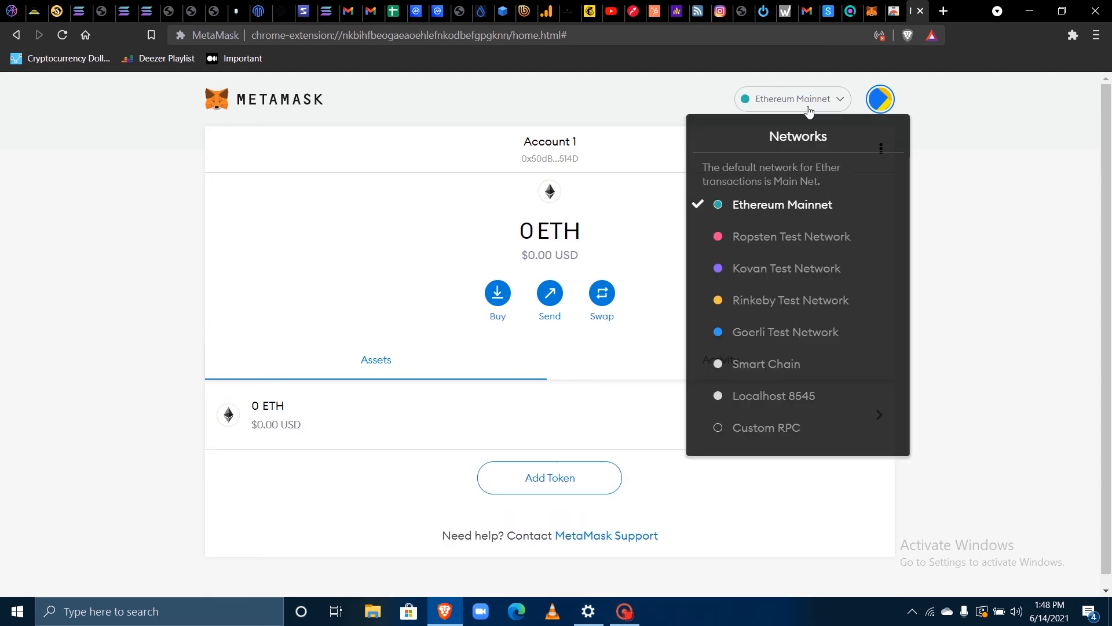
pyautogui.click(789, 366)
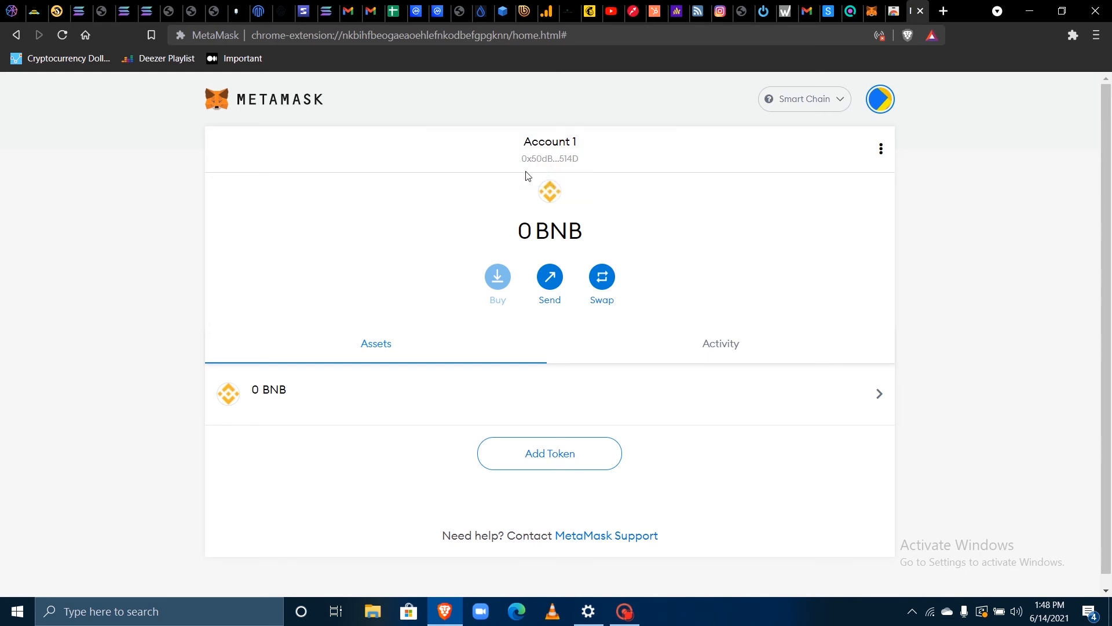
pyautogui.click(829, 102)
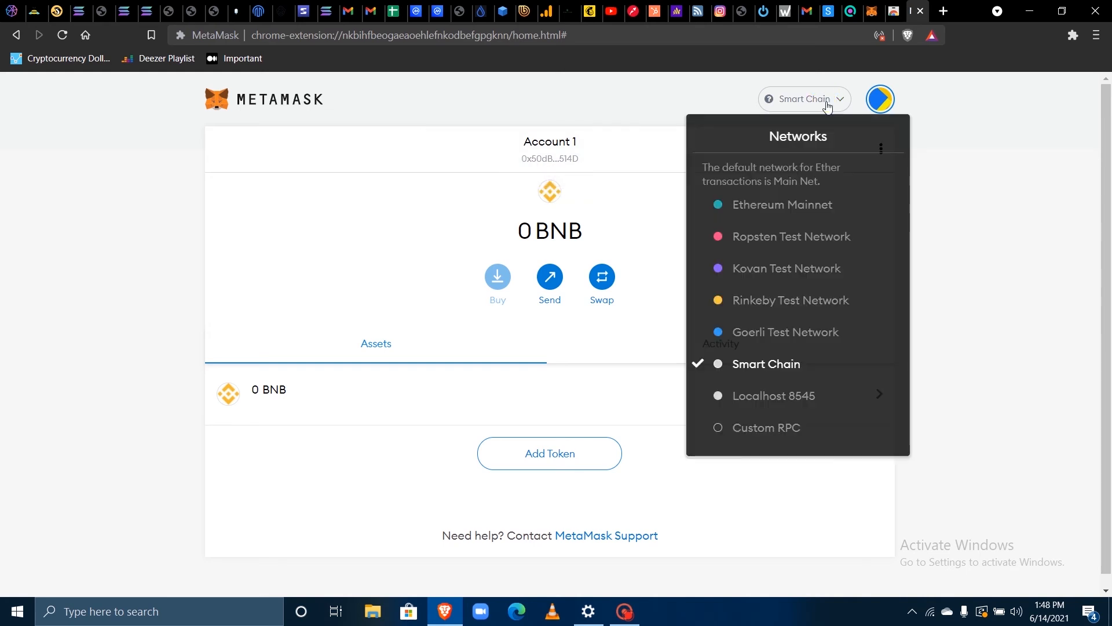
pyautogui.click(800, 216)
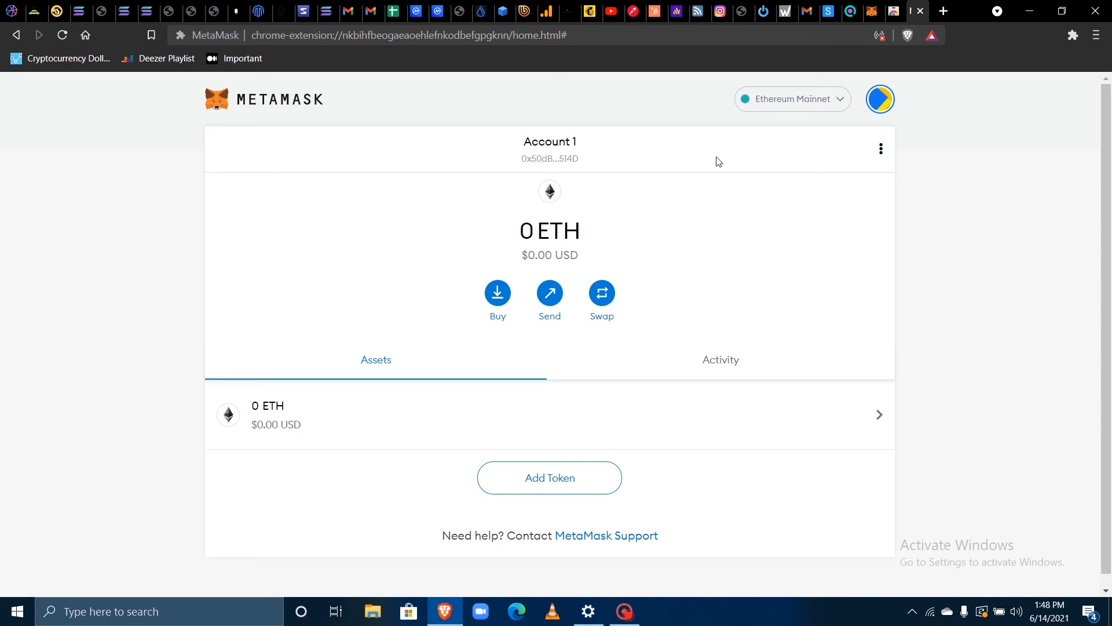
pyautogui.click(832, 99)
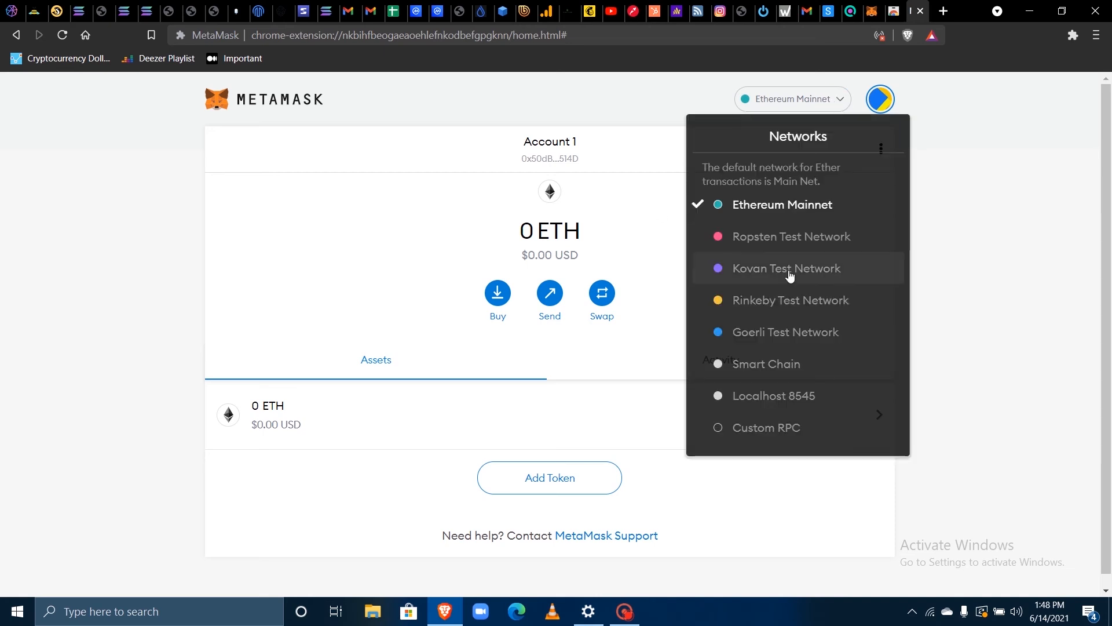
pyautogui.click(775, 356)
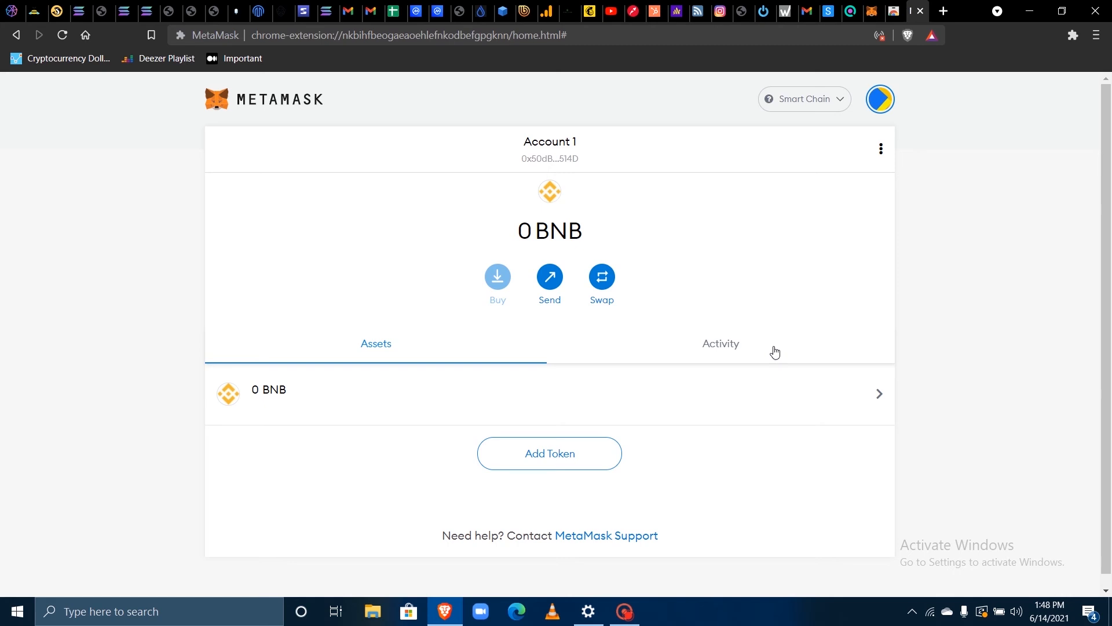
# - View Account 1's details with its QR code and wallet address, and close them again
pyautogui.click(881, 149)
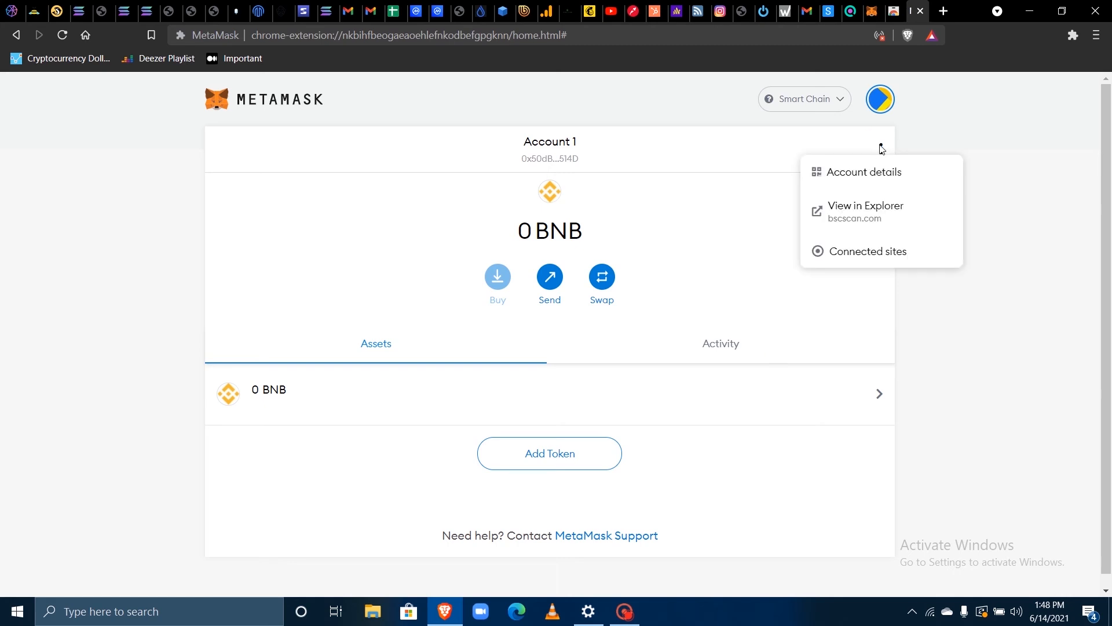
pyautogui.click(869, 172)
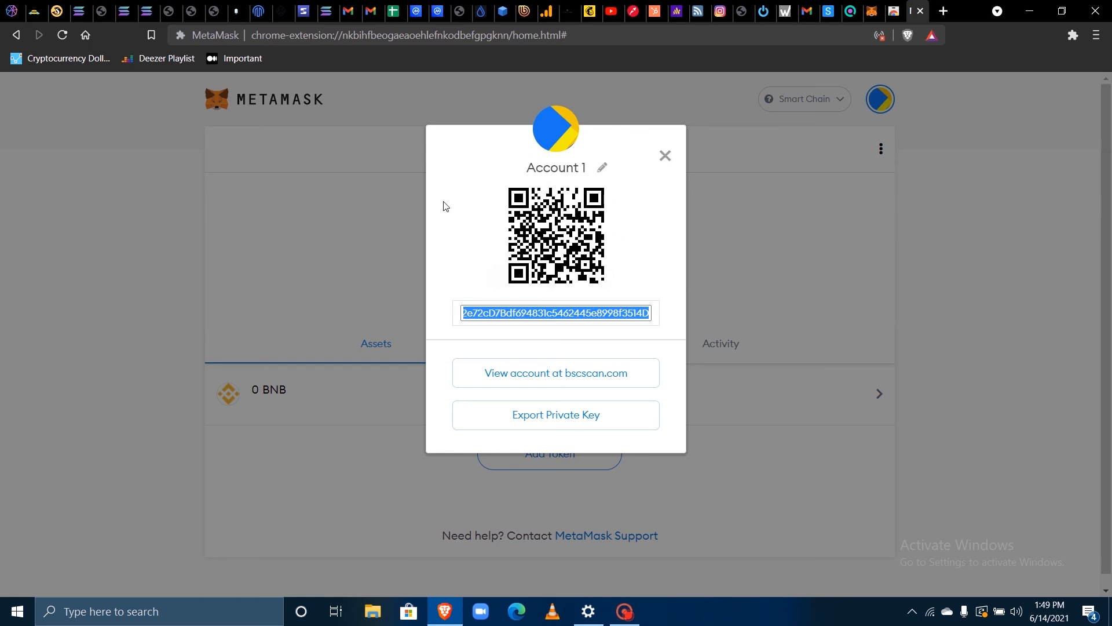
pyautogui.click(665, 156)
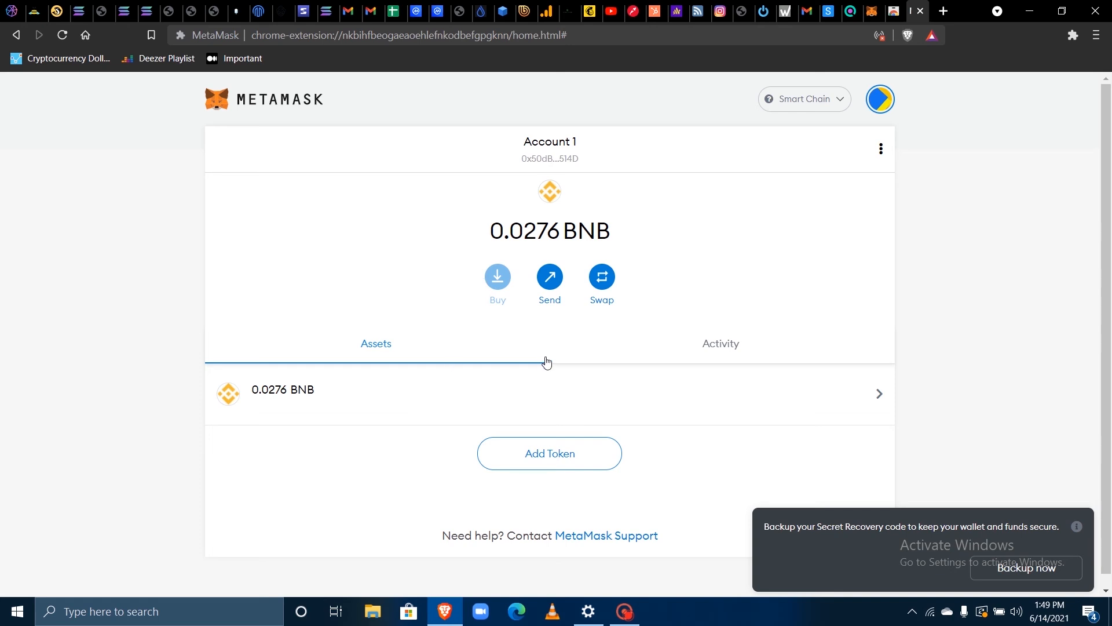
# - View the BNB asset's page with its transaction history and return to the account overview
pyautogui.click(326, 380)
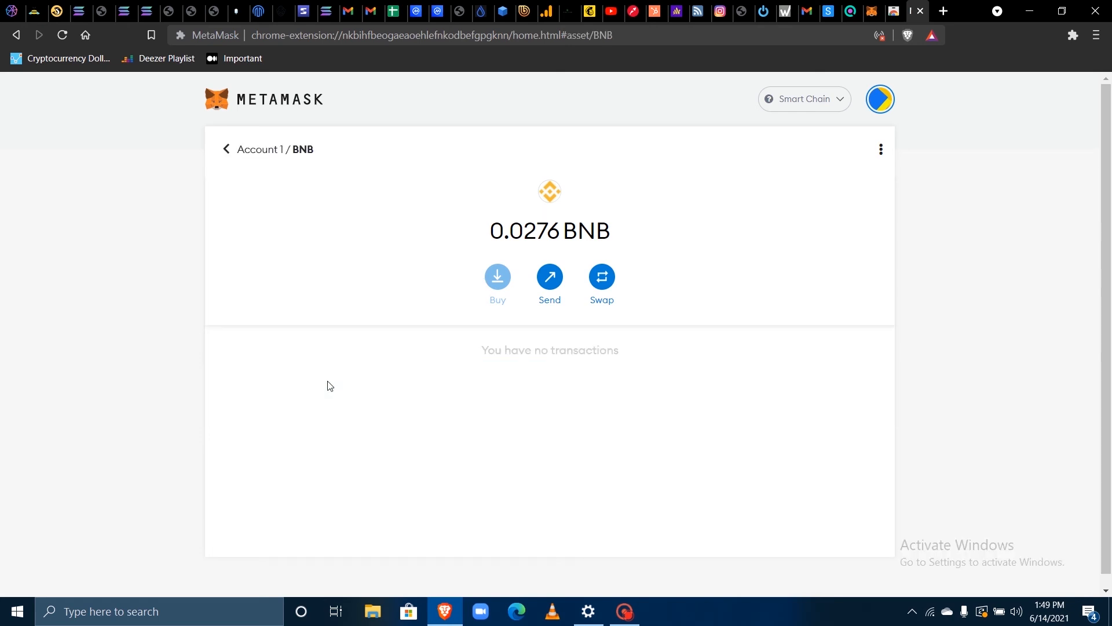
pyautogui.click(226, 152)
pyautogui.click(879, 149)
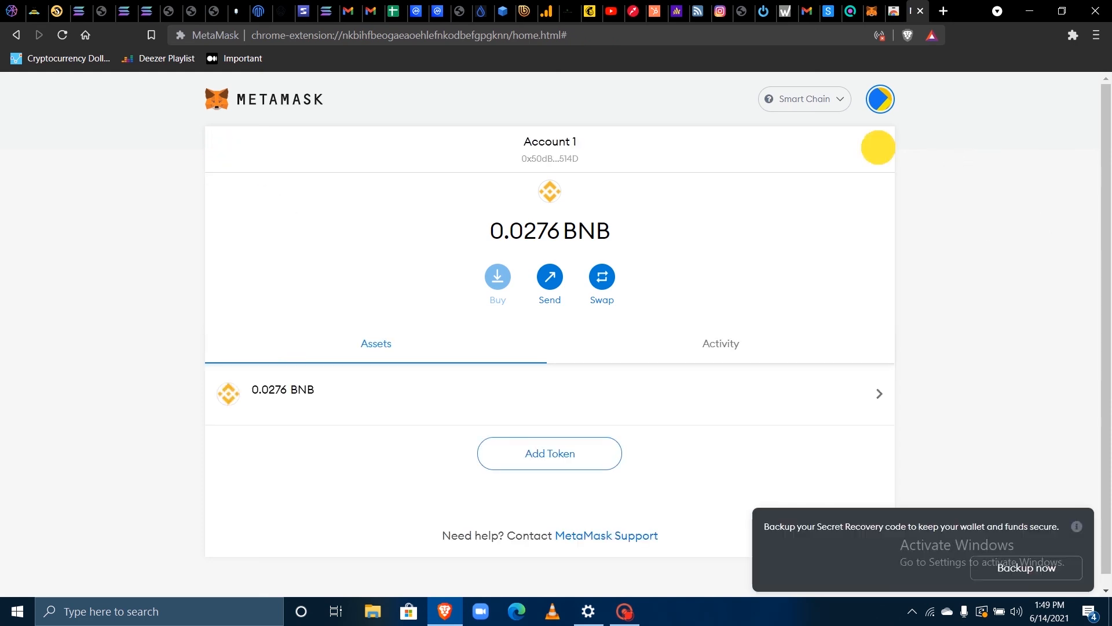
# - Check the account's assets on Ethereum Mainnet and reconnect the wallet to Smart Chain
pyautogui.click(810, 102)
pyautogui.click(811, 103)
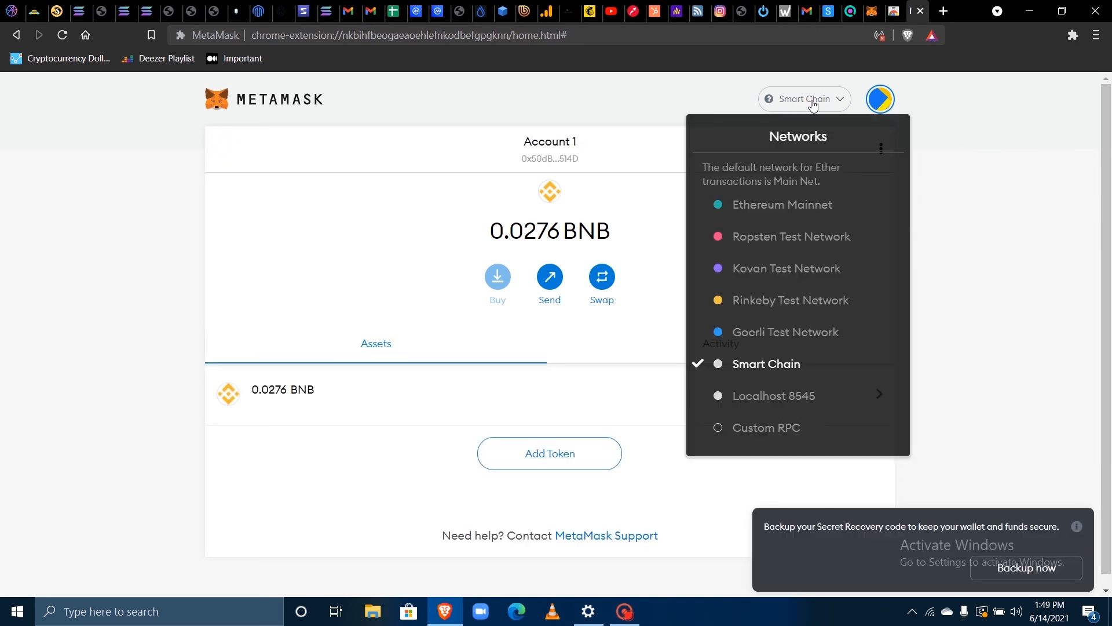
pyautogui.click(784, 206)
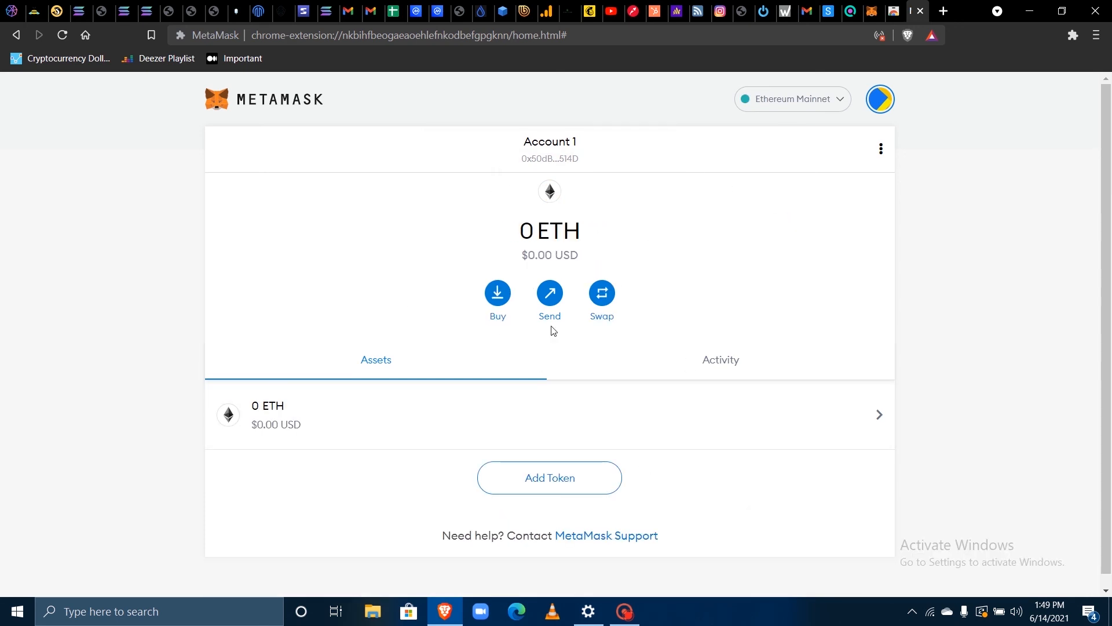
pyautogui.click(827, 113)
pyautogui.click(785, 368)
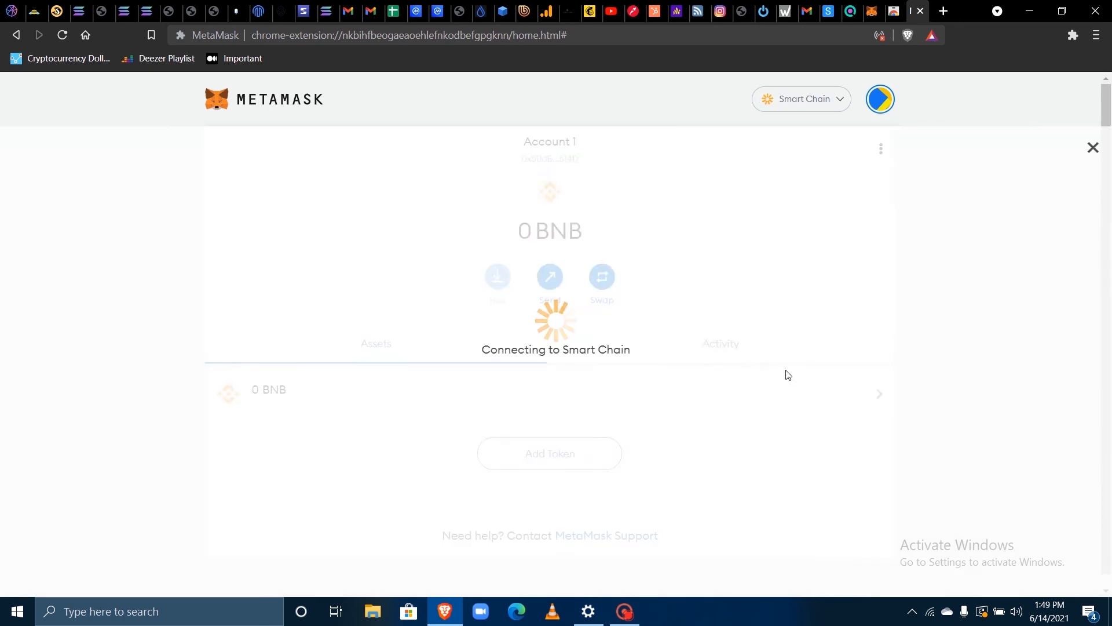